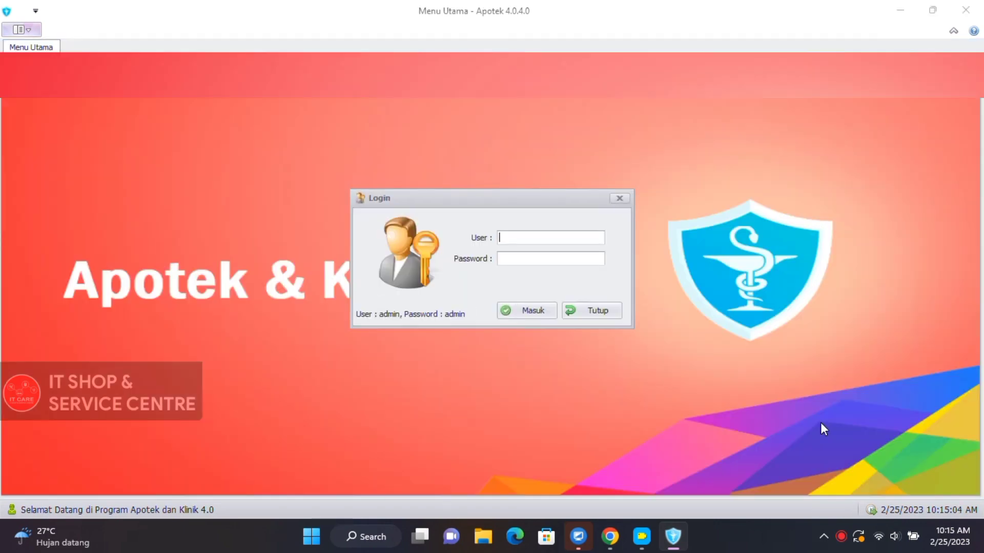
# Sign in with user name admin and the account password.
pyautogui.write('admin')
pyautogui.press('Tab')
pyautogui.write('admin')
pyautogui.press('Return')
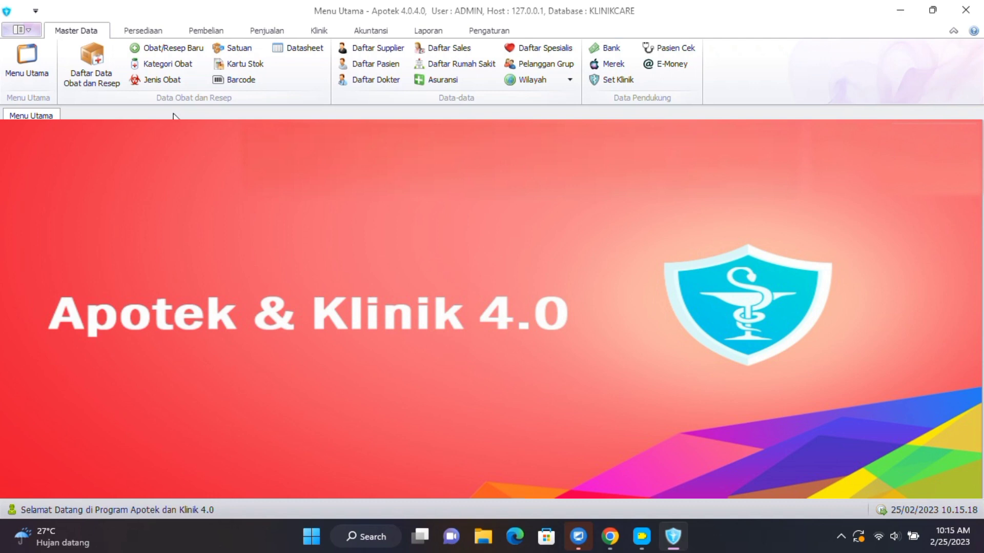
# Look over the Penjualan and Klinik tabs, then open Daftar Data Obat dan Resep from Master Data.
pyautogui.click(269, 32)
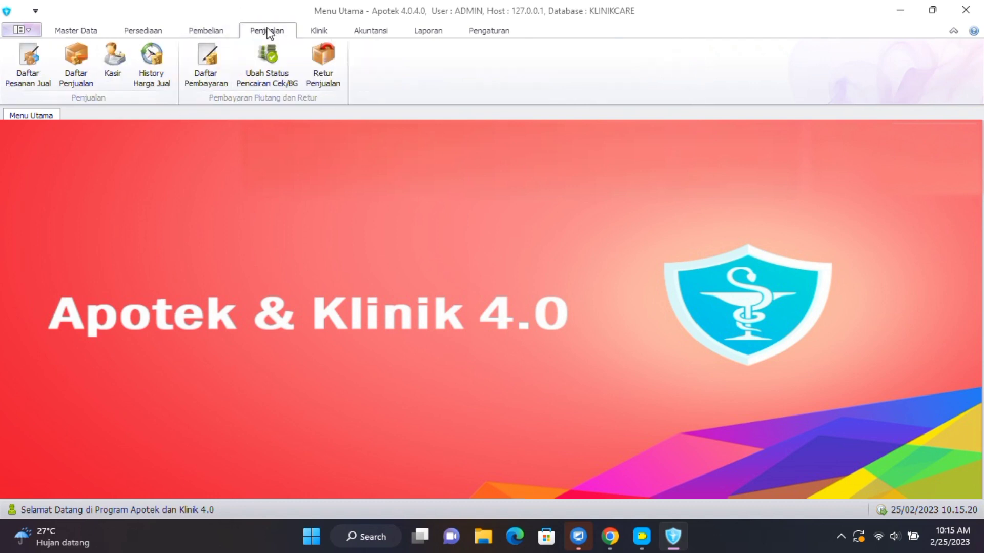
pyautogui.click(318, 34)
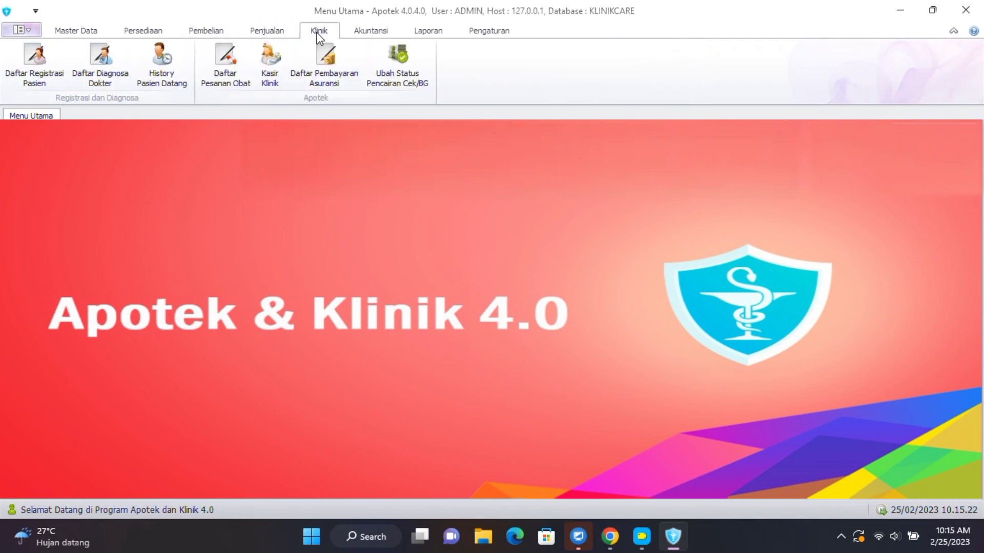
pyautogui.click(83, 34)
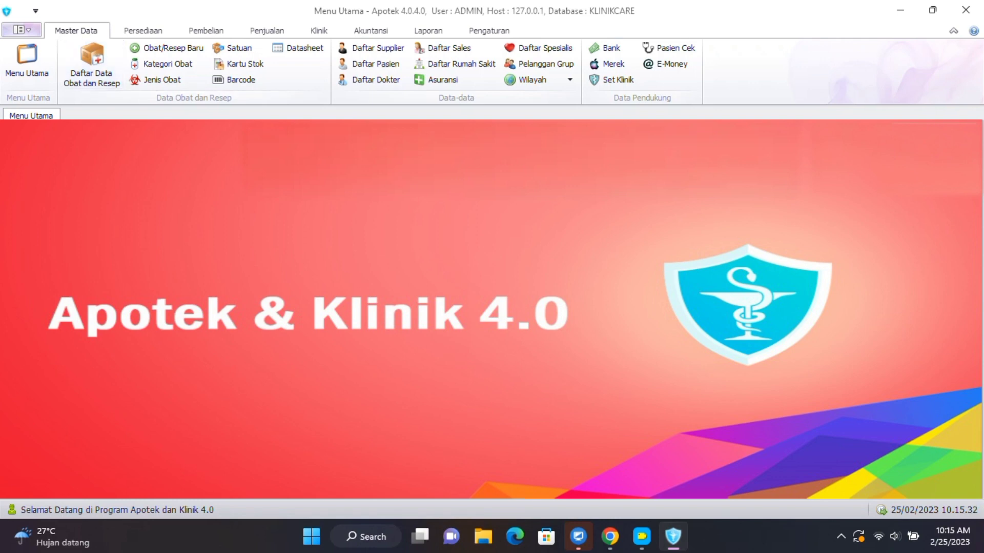
pyautogui.click(92, 77)
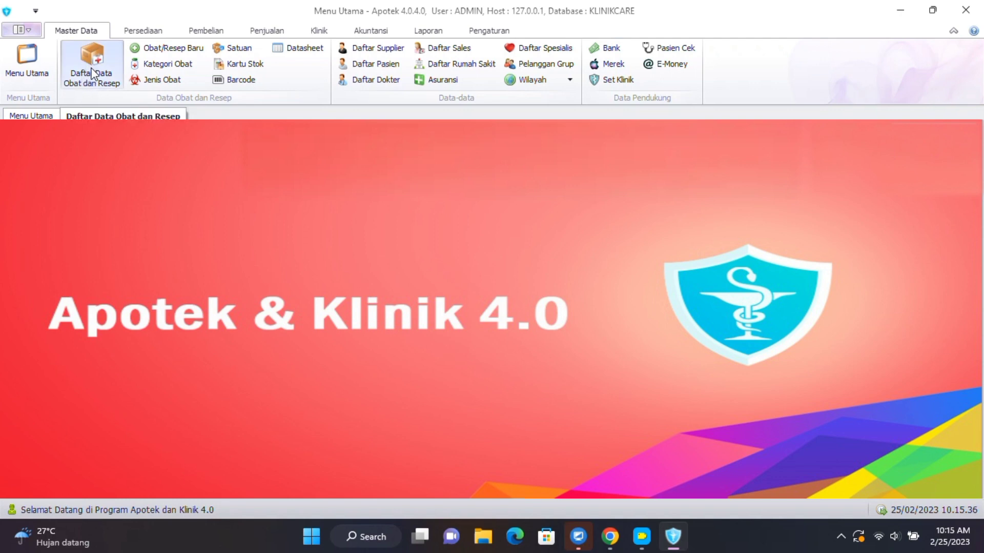
pyautogui.click(92, 75)
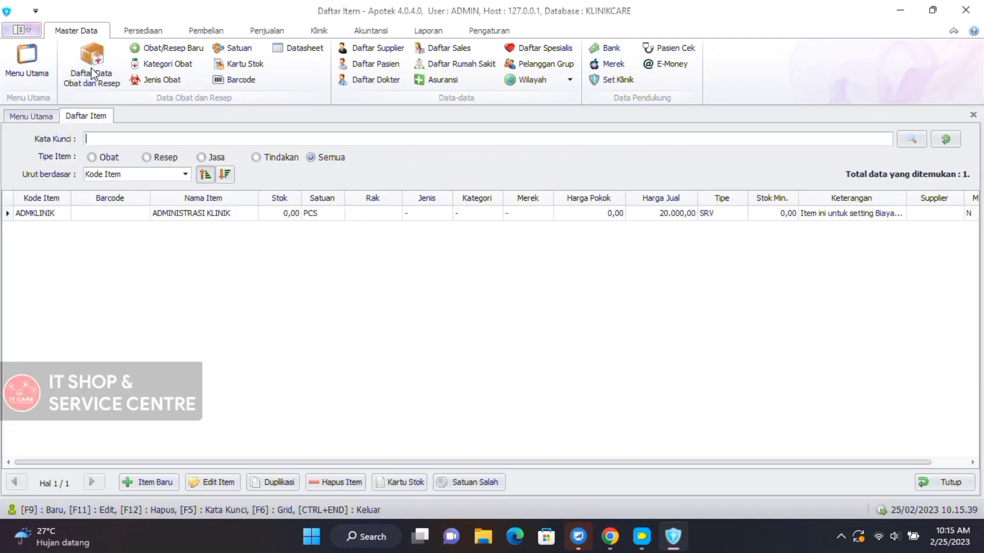
# Select the ADMKLINIK row and start a new item with Item Baru.
pyautogui.click(66, 214)
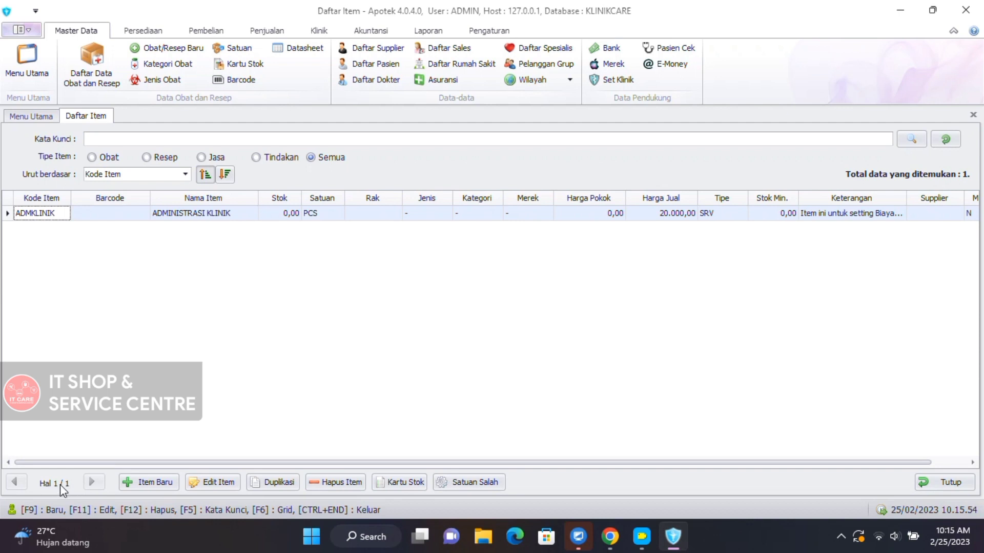
pyautogui.click(135, 482)
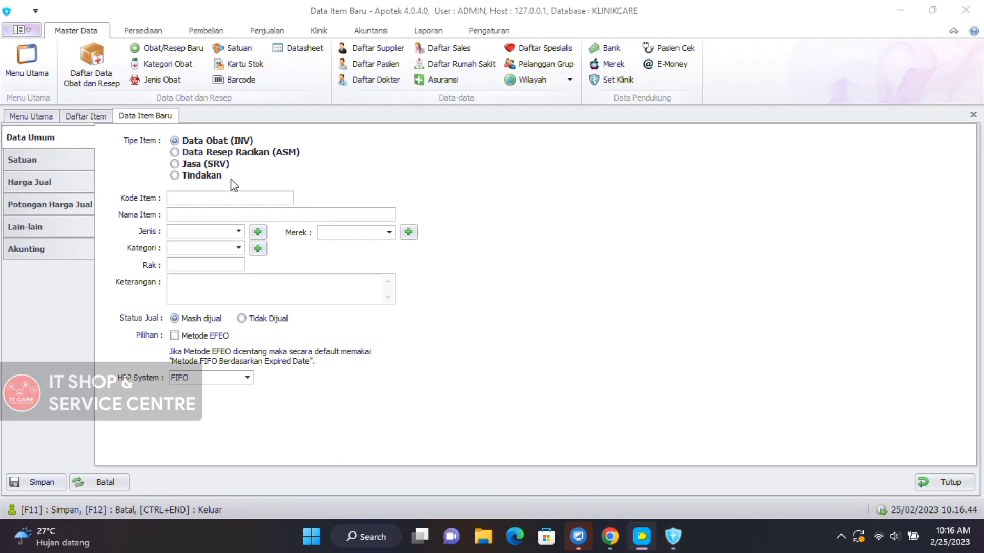
pyautogui.click(42, 164)
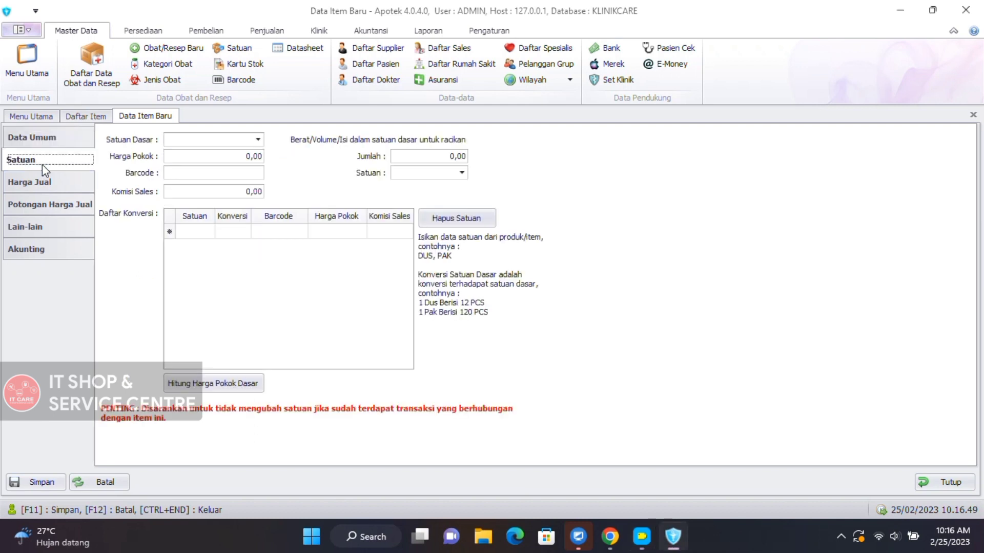
pyautogui.click(50, 191)
pyautogui.click(59, 211)
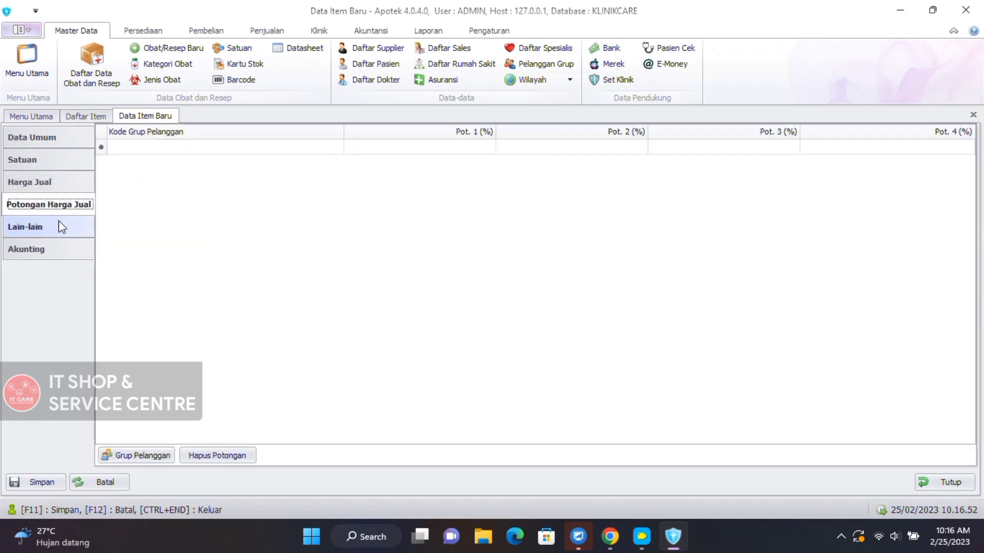
pyautogui.click(62, 229)
pyautogui.click(58, 259)
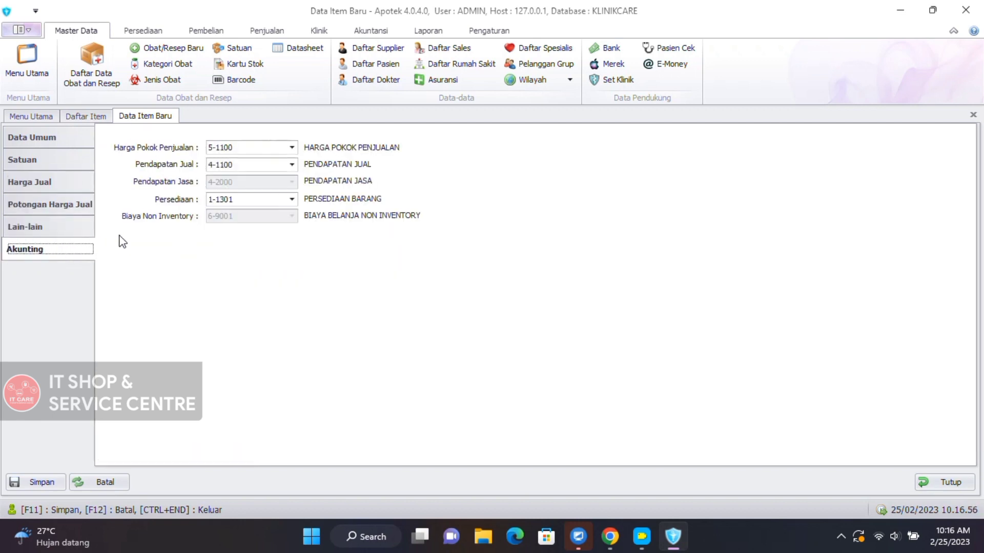
pyautogui.click(66, 144)
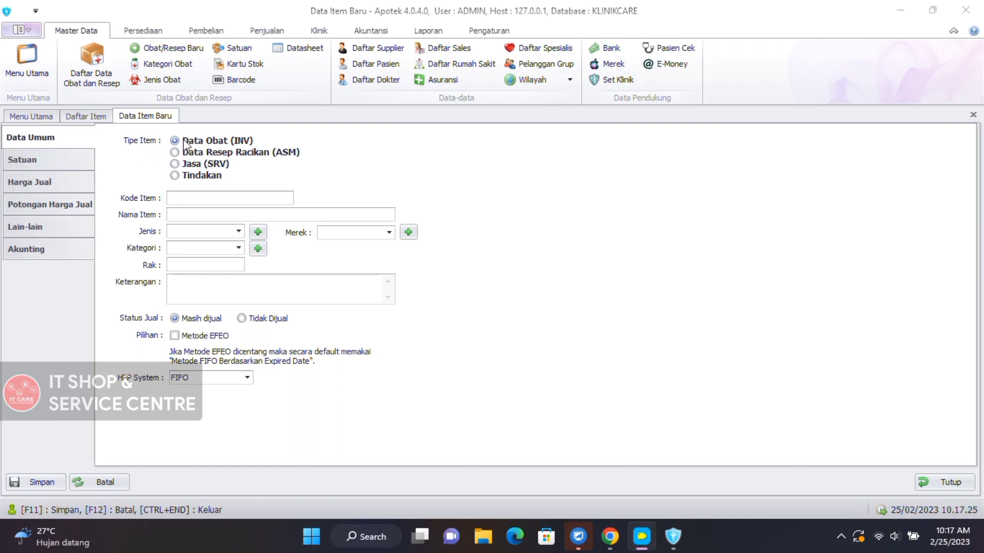
pyautogui.click(207, 152)
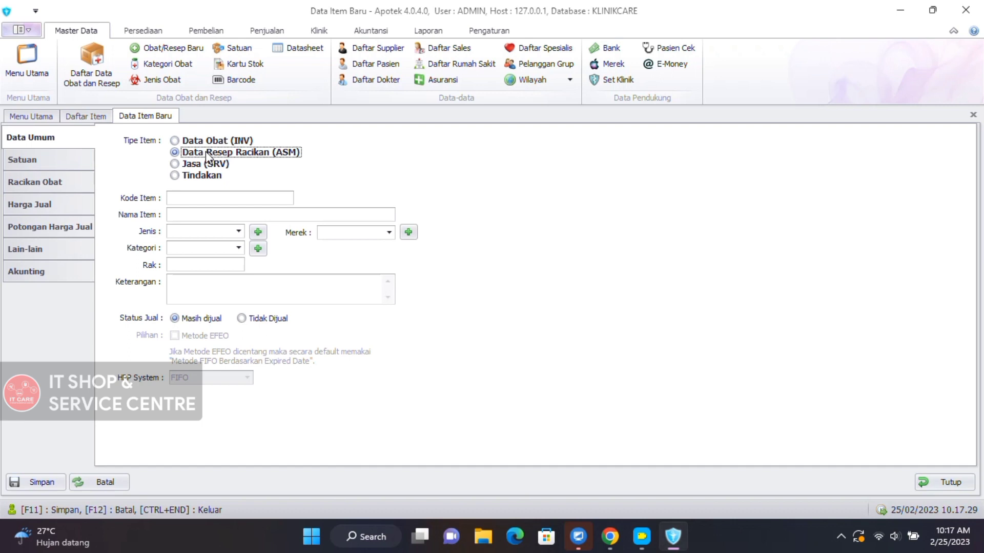
pyautogui.click(209, 164)
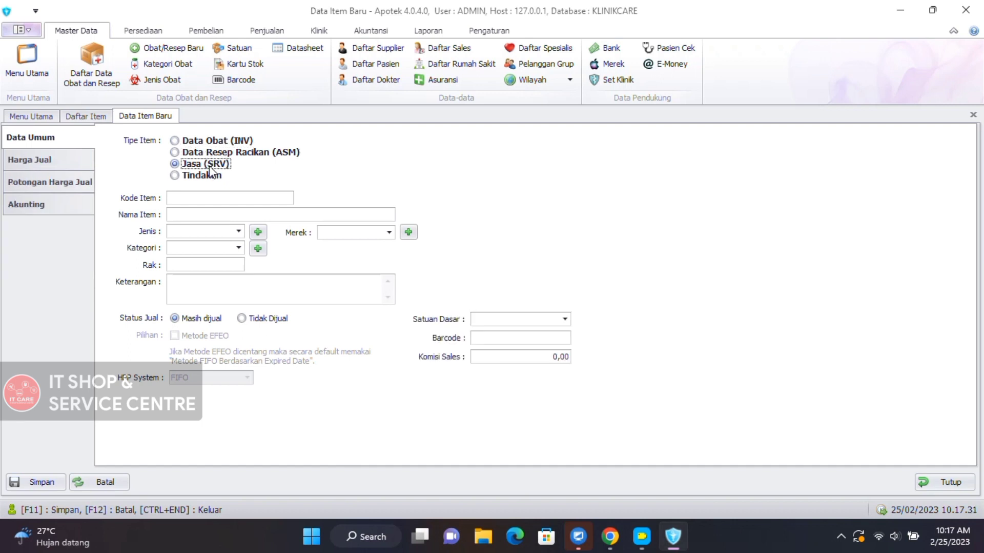
pyautogui.click(213, 180)
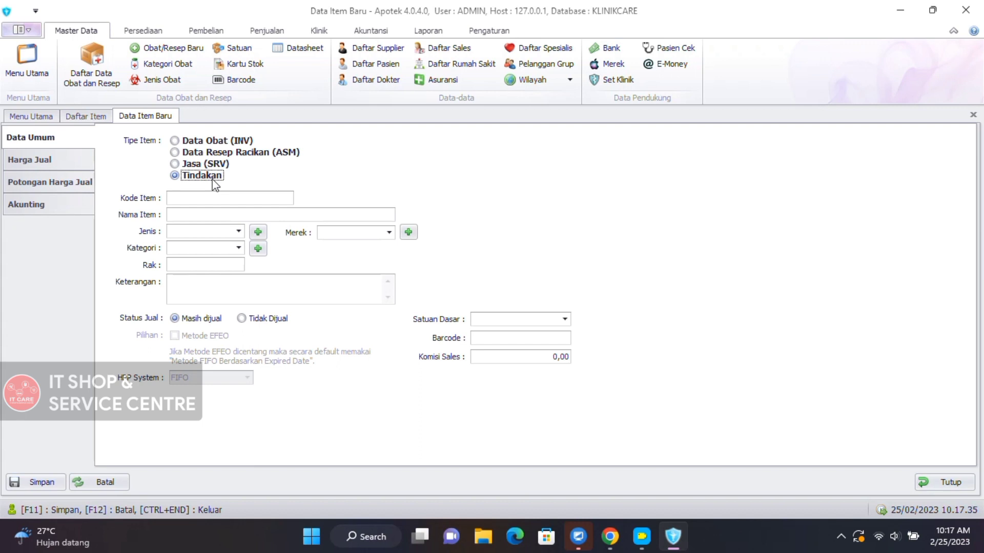
pyautogui.click(207, 143)
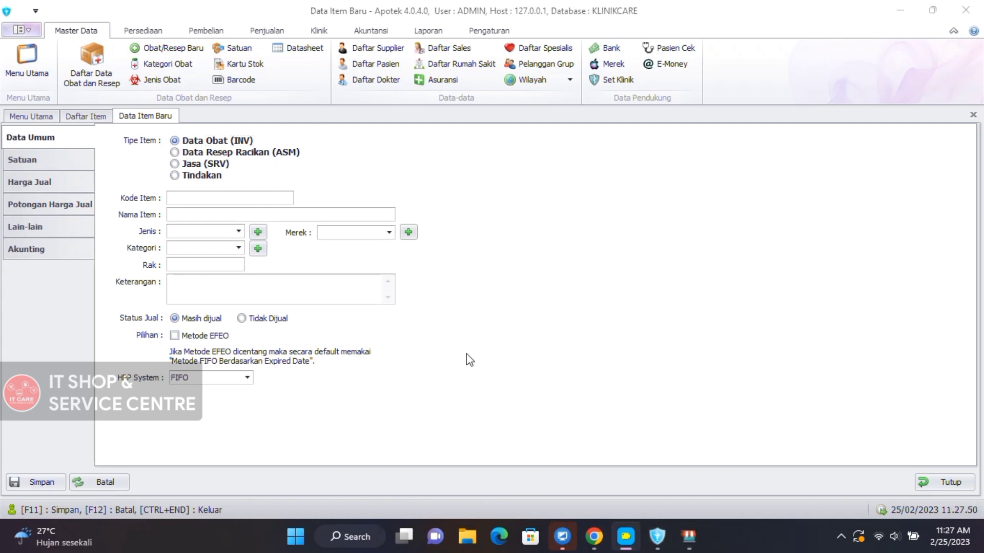
# Enter item code KC0001 and item name Asam Mefenamat 500MG.
pyautogui.click(224, 199)
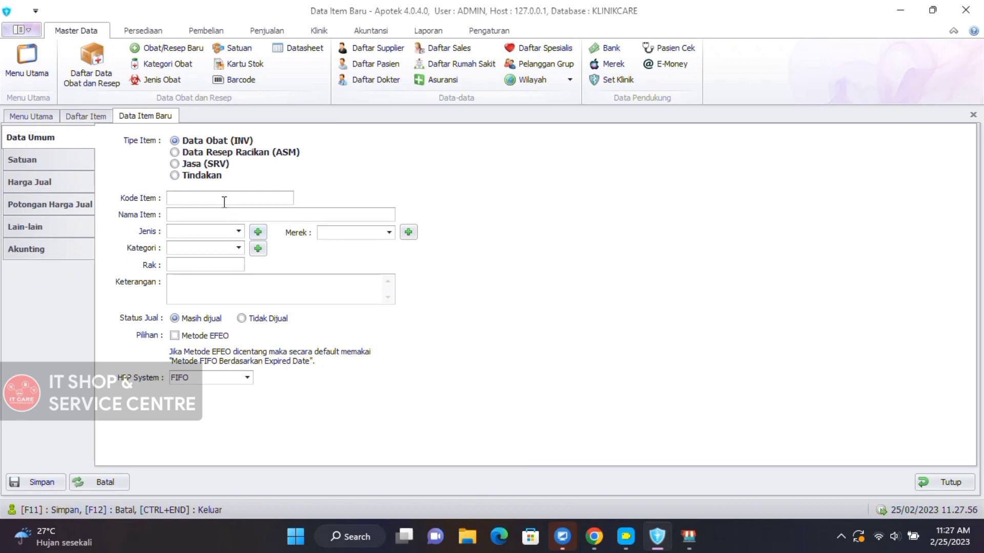
pyautogui.write('KC0001')
pyautogui.click(169, 214)
pyautogui.write('AAsam Mefenamat 500MG')
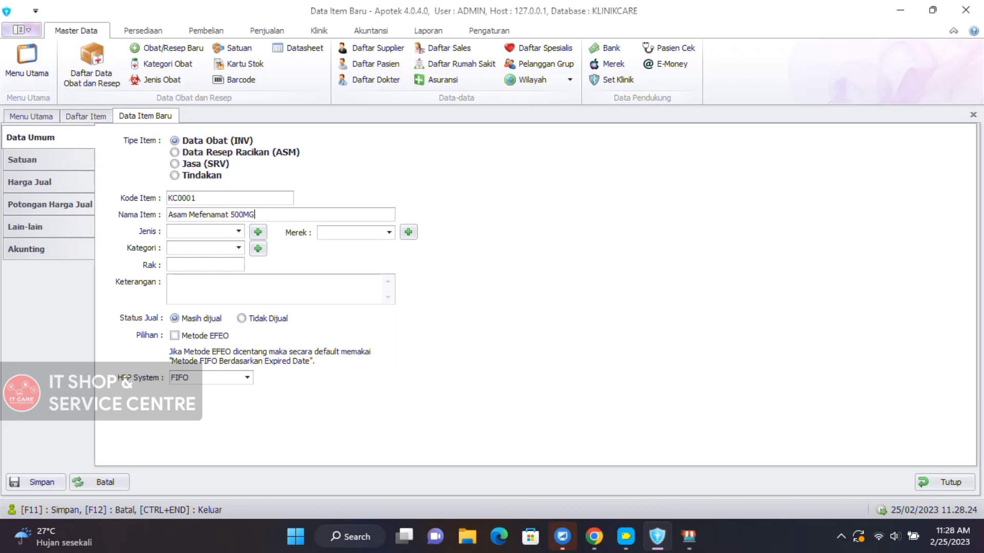
pyautogui.click(200, 231)
pyautogui.click(239, 231)
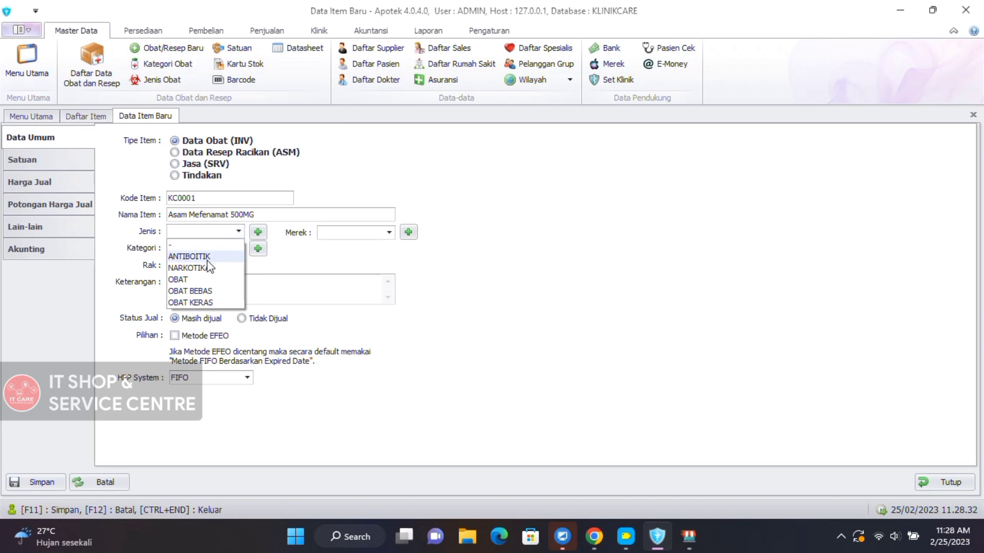
# Set the type to OBAT KERAS, then create and assign a new NYERI category.
pyautogui.click(207, 302)
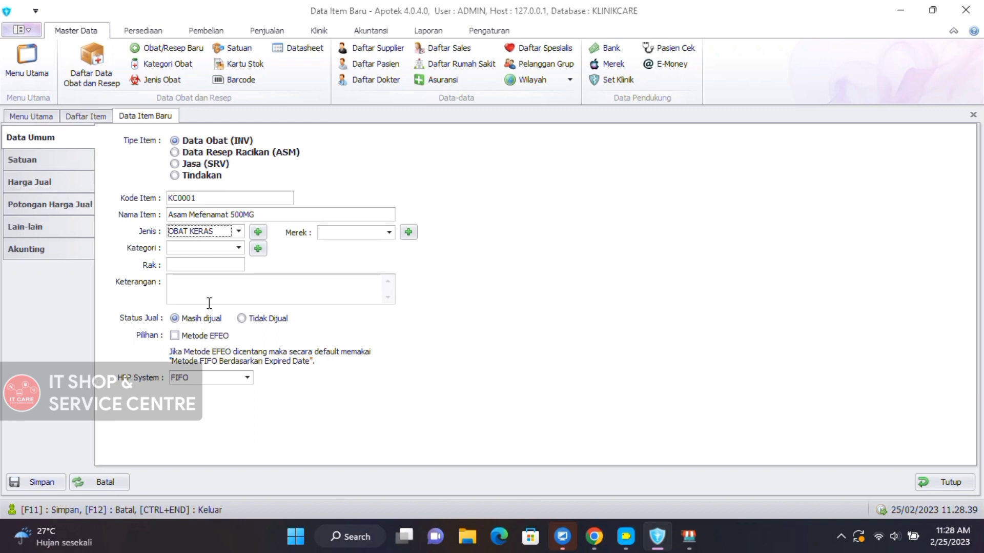
pyautogui.click(239, 248)
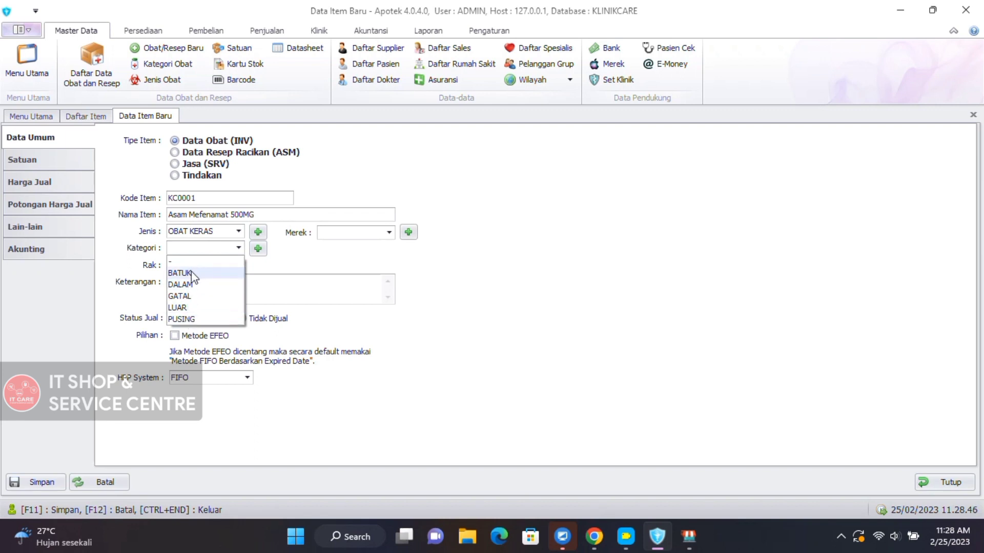
pyautogui.click(258, 248)
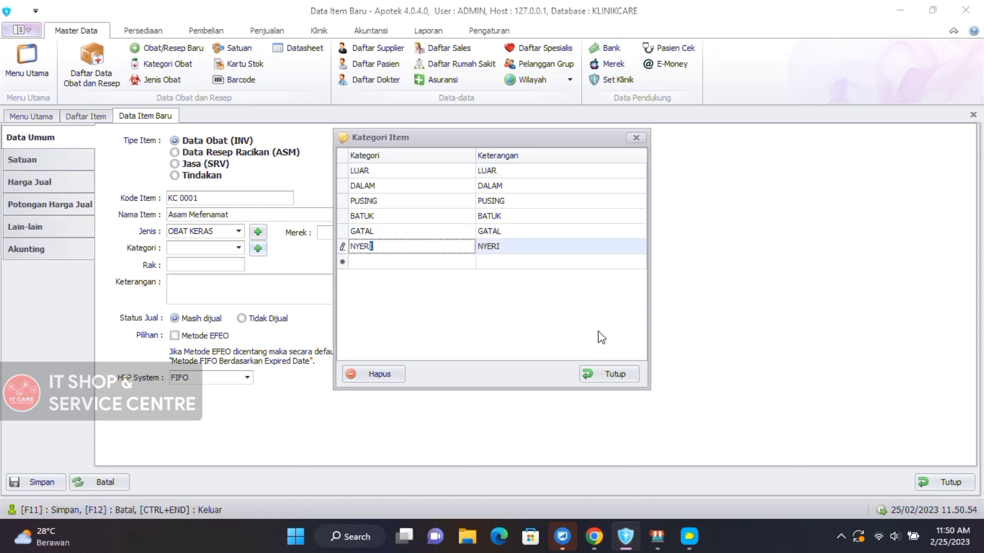
pyautogui.click(427, 262)
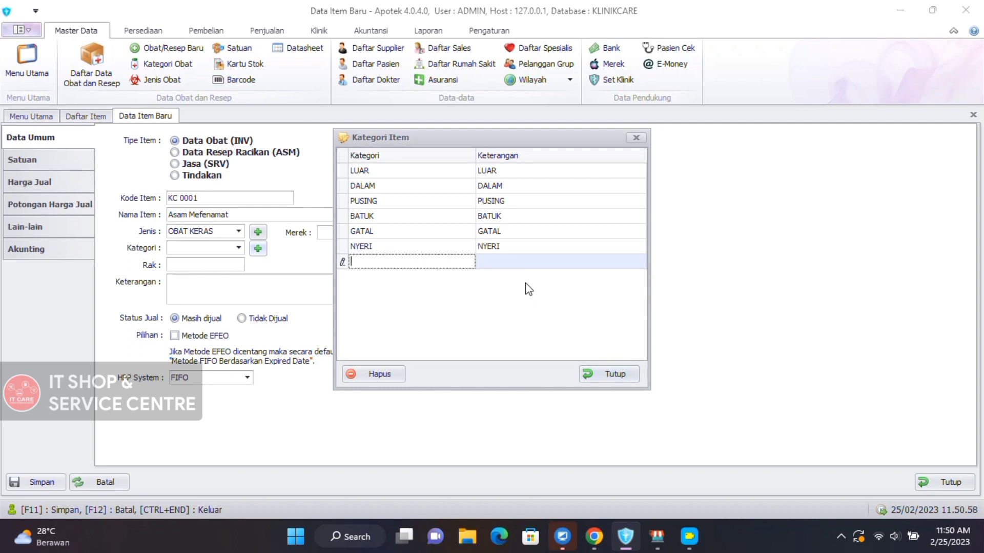
pyautogui.click(608, 376)
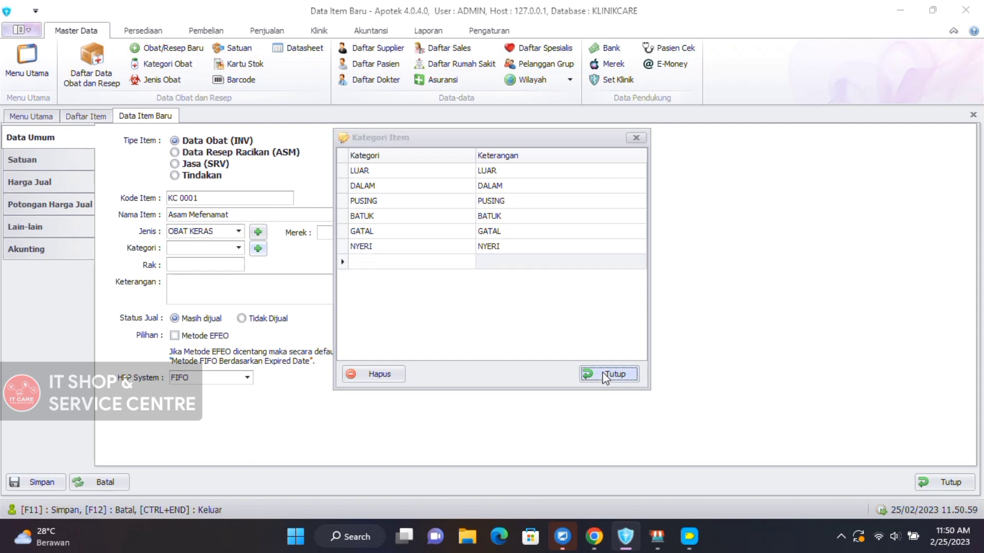
pyautogui.click(238, 248)
pyautogui.click(204, 309)
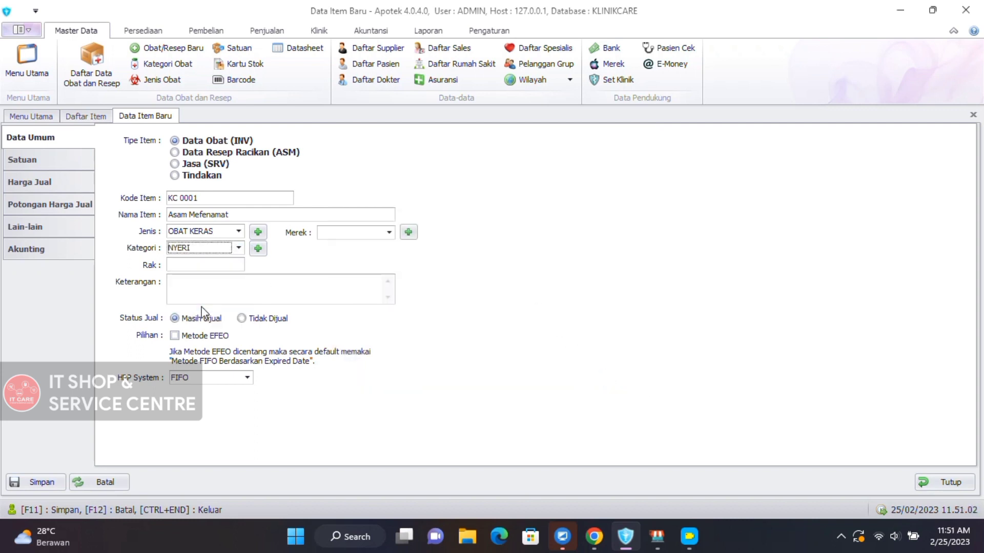
# Set the item's brand to ASAM MEFENAMAT.
pyautogui.click(389, 233)
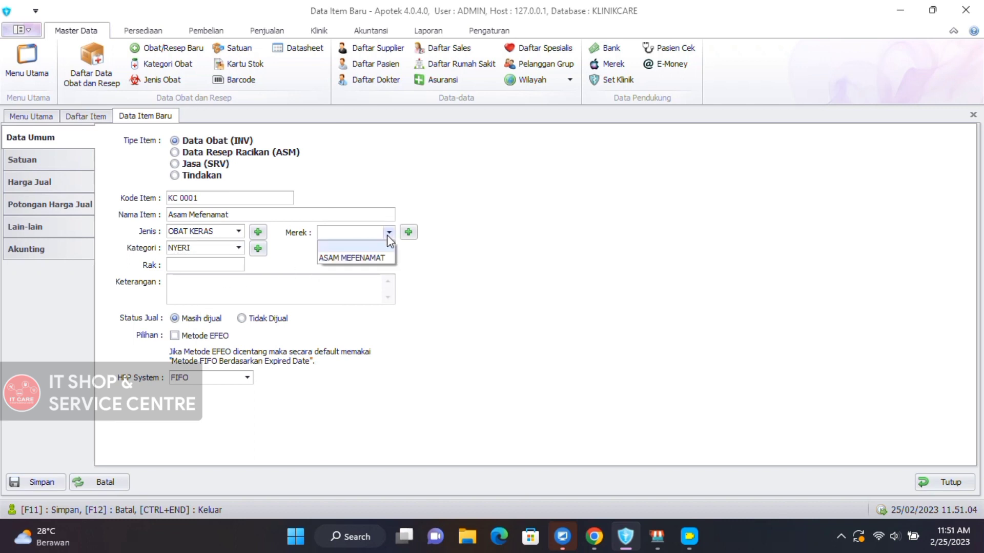
pyautogui.click(372, 258)
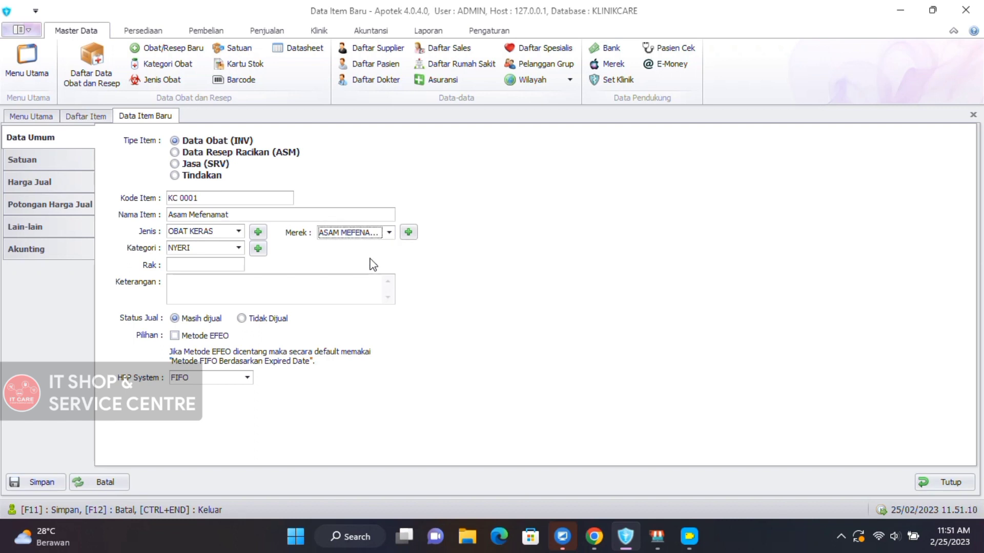
pyautogui.click(409, 231)
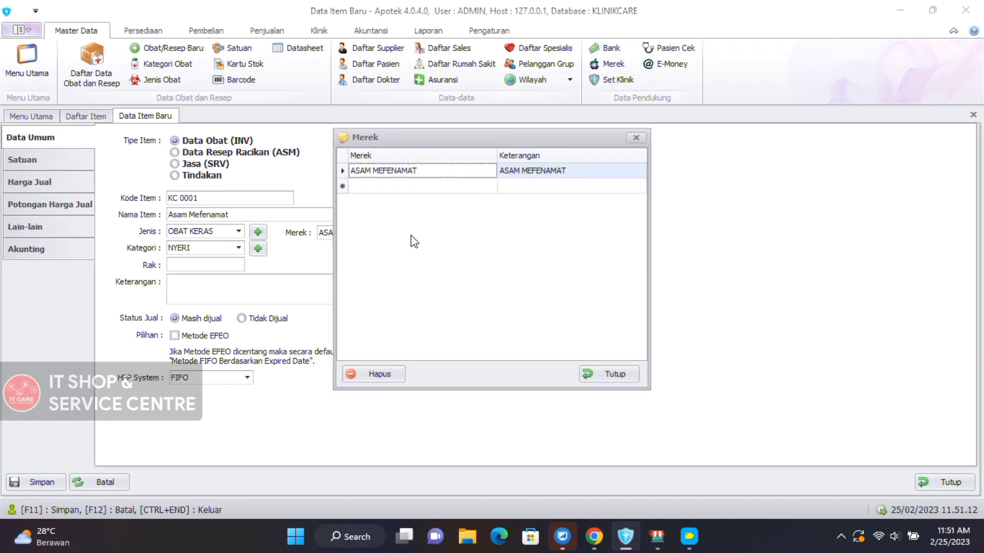
pyautogui.click(426, 186)
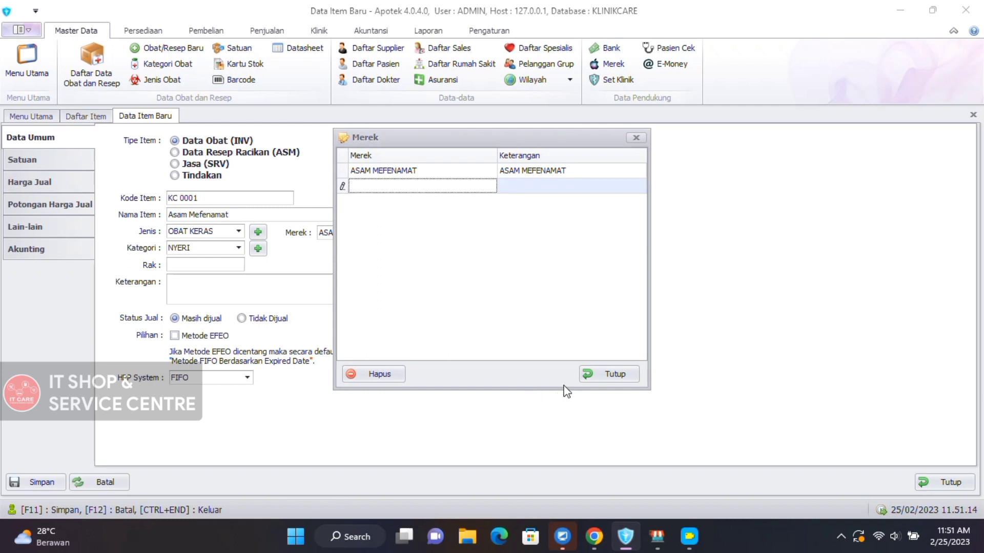
pyautogui.click(618, 380)
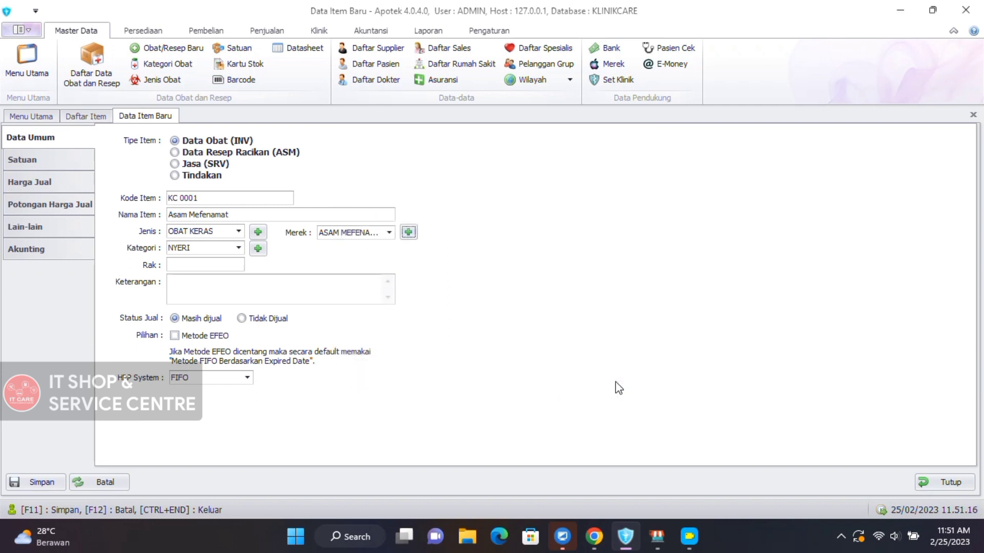
pyautogui.click(232, 264)
# Enter shelf R1 and the pain-relief description, then enable Metode EFEO with EFEO costing.
pyautogui.write('R1')
pyautogui.write('Mere')
pyautogui.write('dakan')
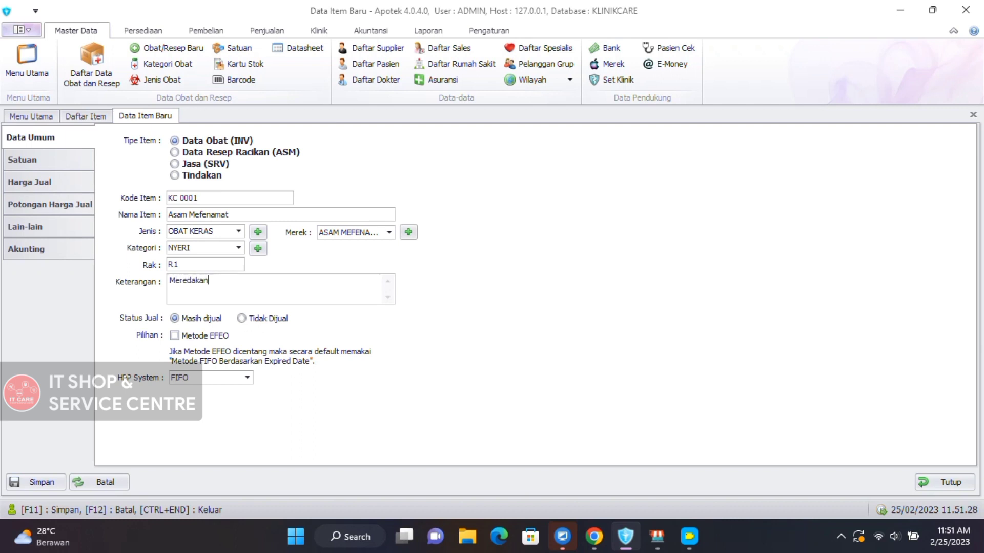
pyautogui.write(' nyeri')
pyautogui.write('ringan hingga sedang seperti sakit kepala')
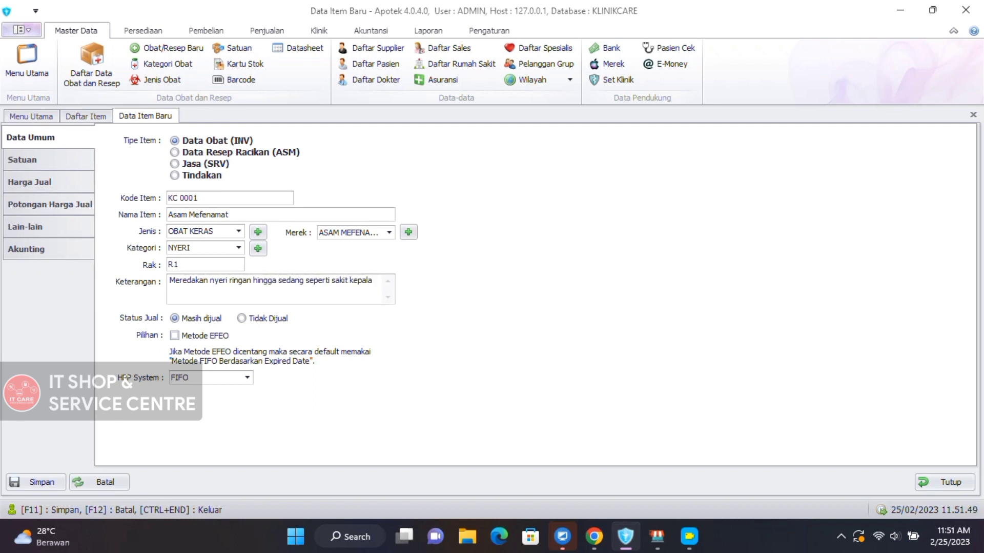
pyautogui.write(', sakit gigi, disminore primer, ter')
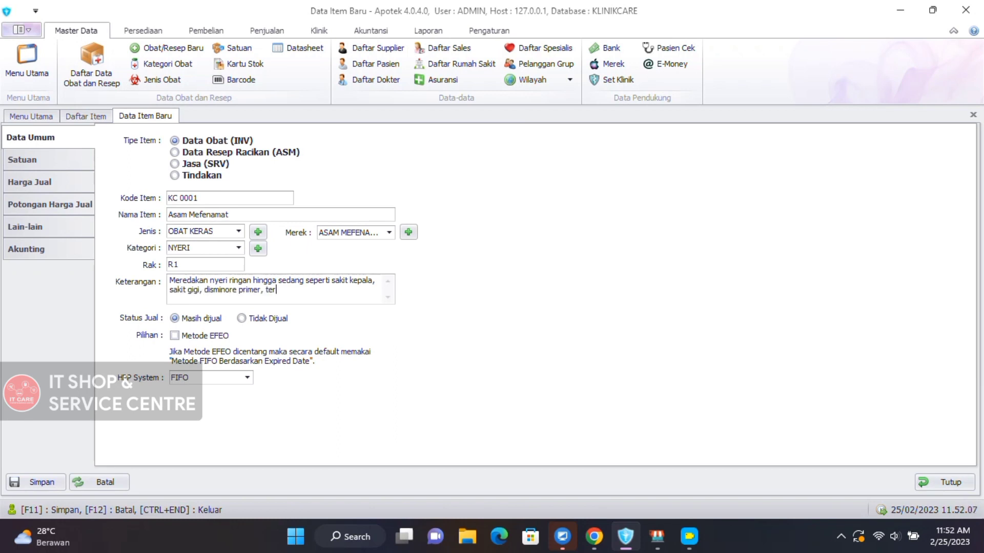
pyautogui.write('masuk nyeri karena trauma, nyeri otot')
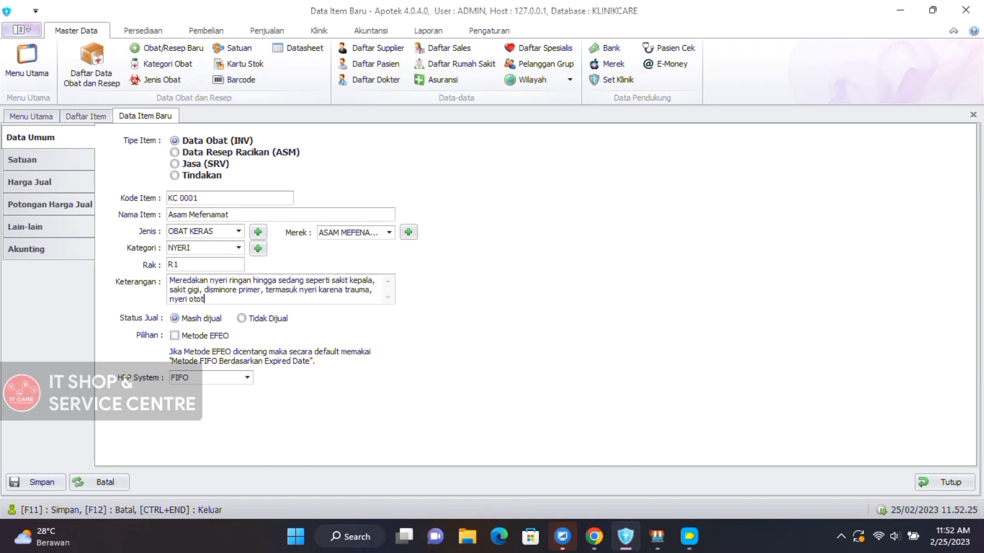
pyautogui.write(', nyeri pasca operasi')
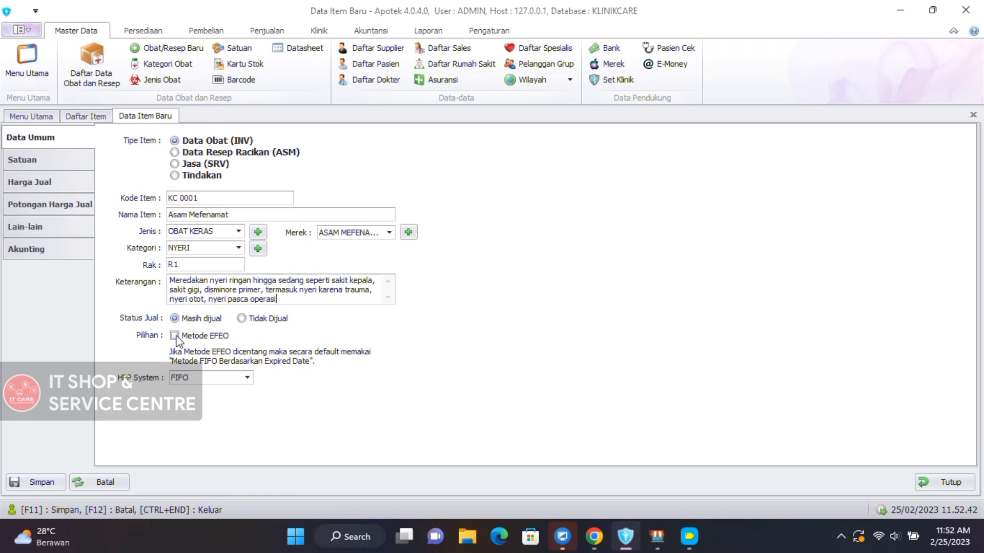
pyautogui.click(175, 336)
pyautogui.click(219, 378)
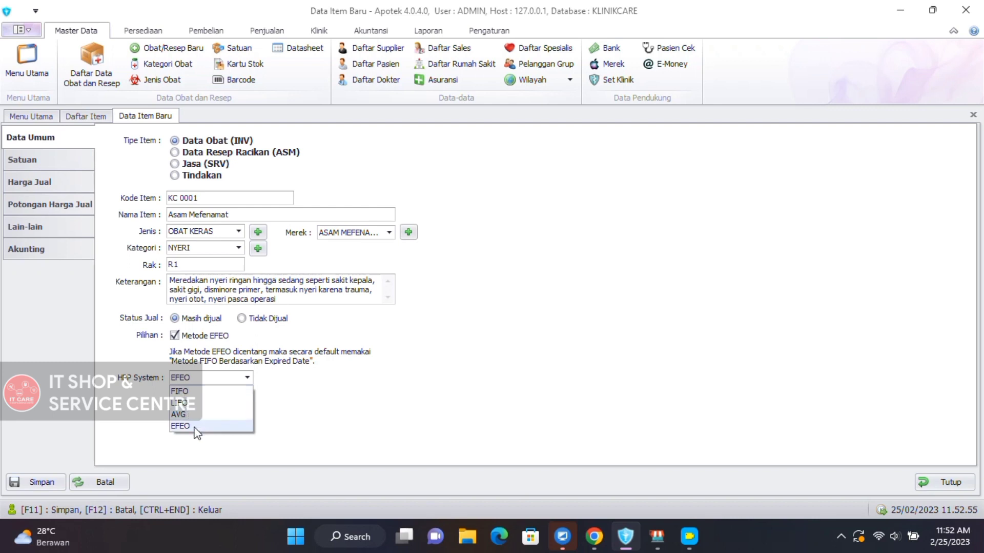
pyautogui.click(197, 426)
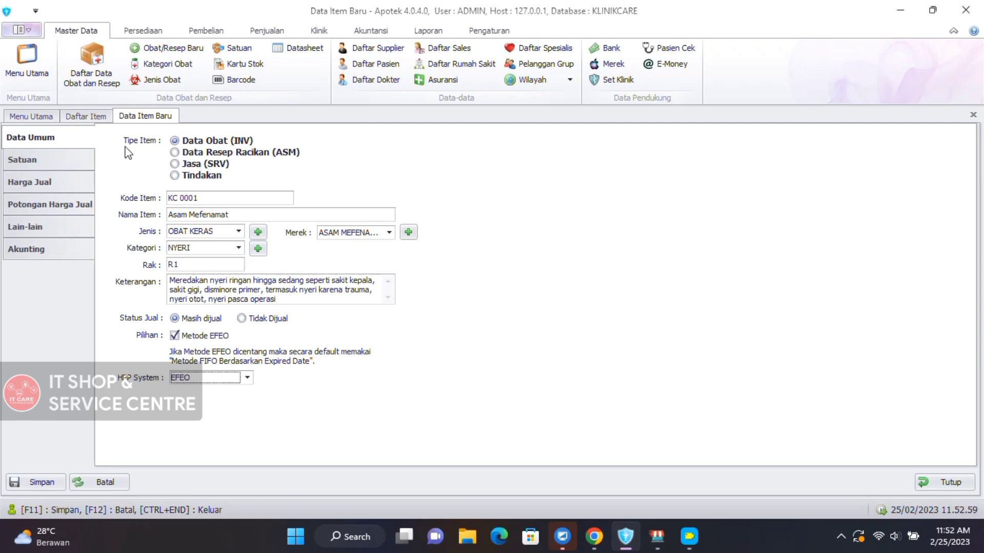
pyautogui.click(66, 163)
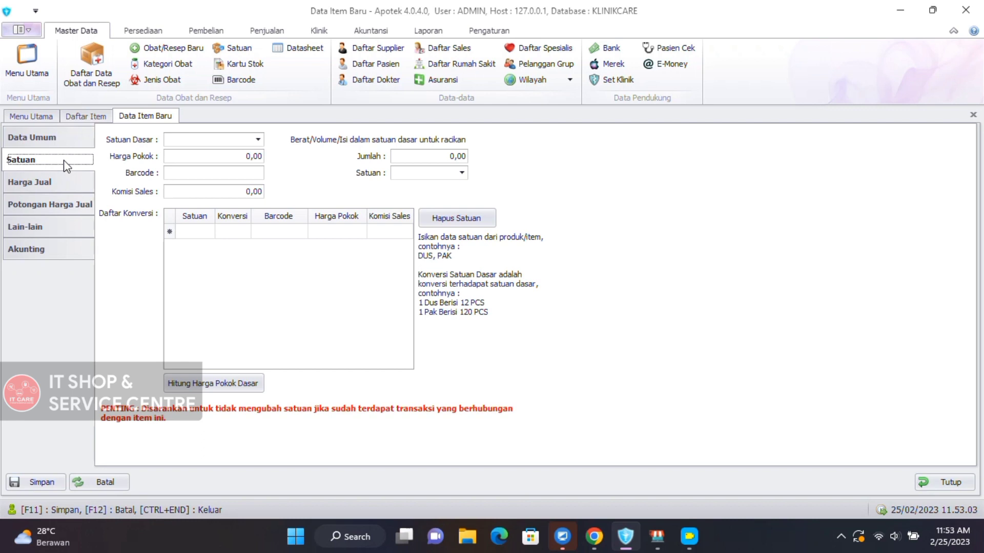
# Choose STRIP as the Satuan Dasar base unit.
pyautogui.click(225, 147)
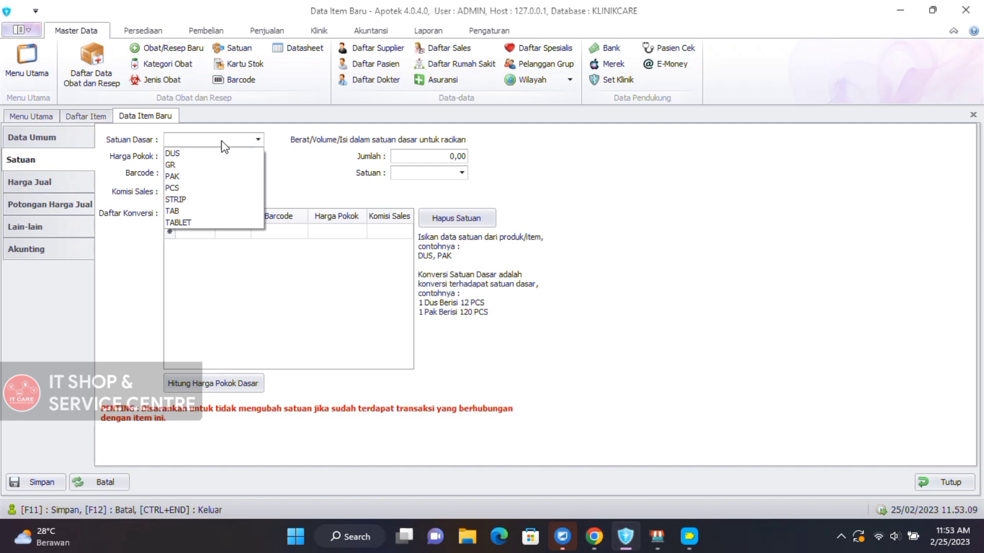
pyautogui.click(186, 200)
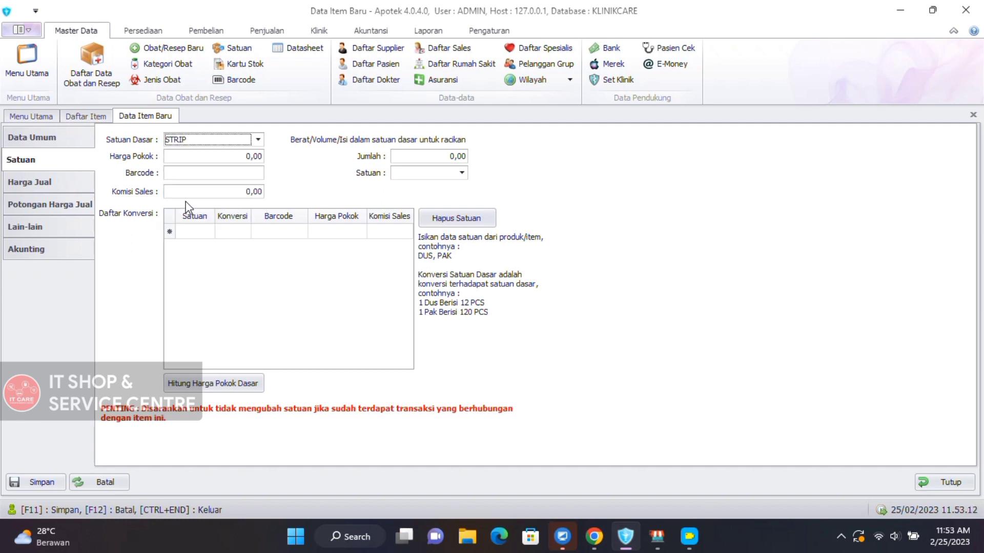
pyautogui.click(224, 156)
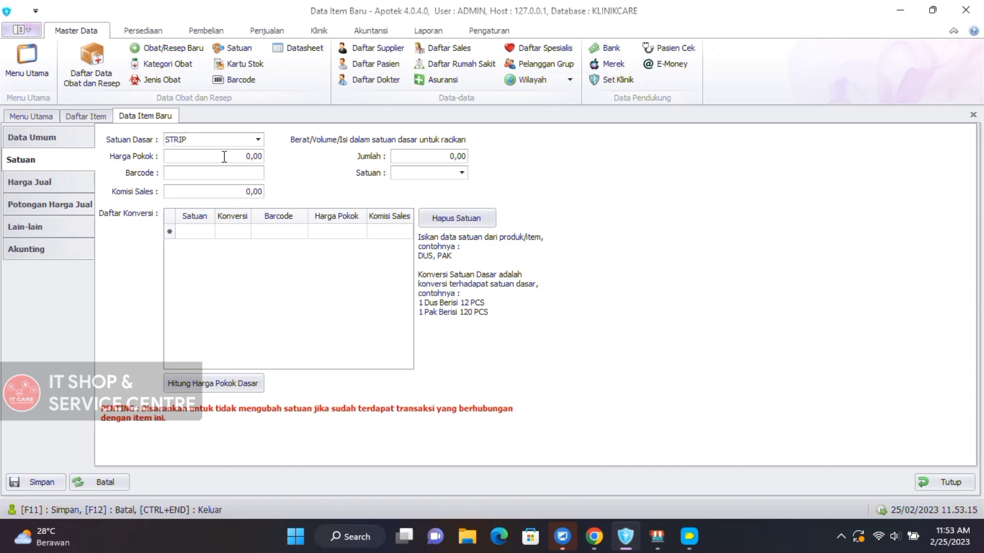
pyautogui.click(345, 536)
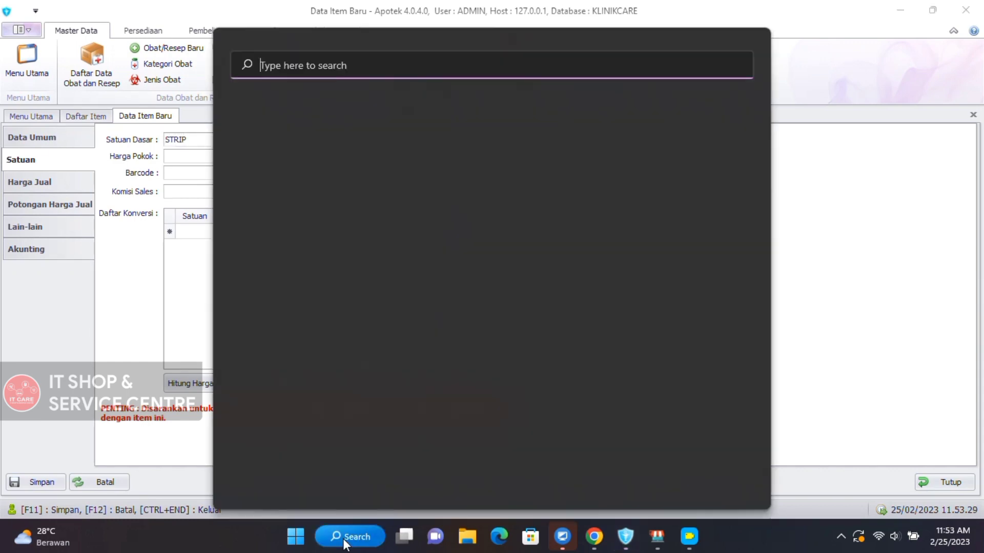
# In Calculator, compute 31000 ÷ 10 × 1.11 = 3,441 for the strip cost price.
pyautogui.write('calculator')
pyautogui.press('Return')
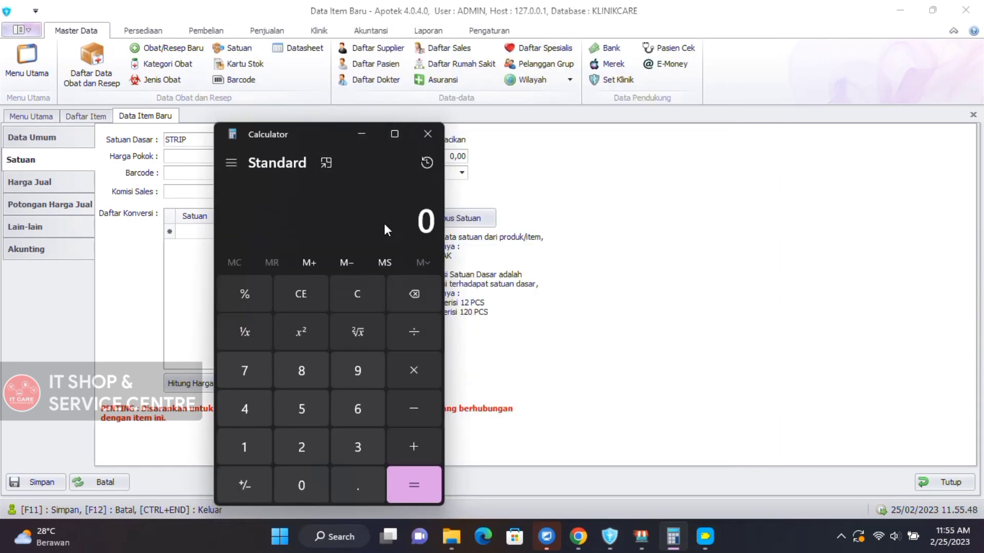
pyautogui.write('310000')
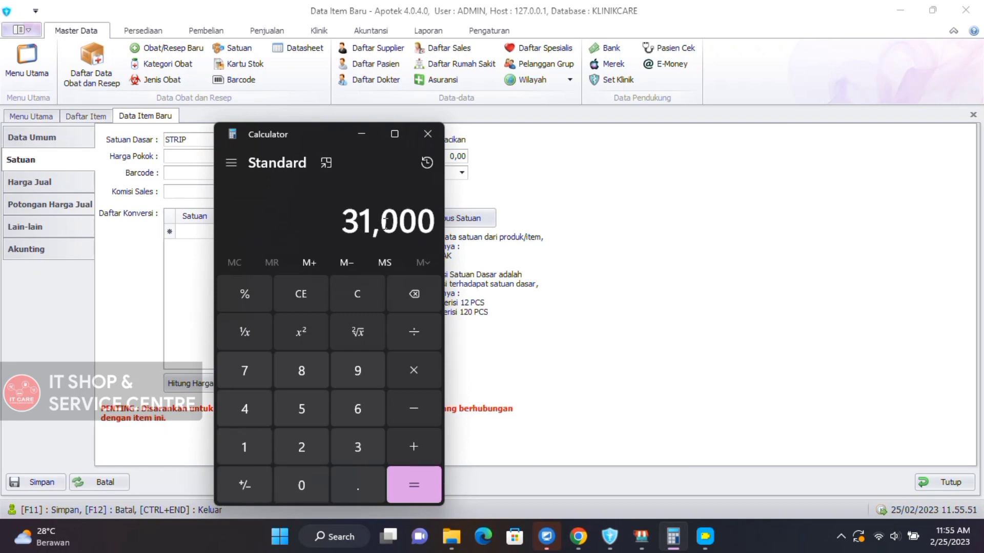
pyautogui.write('/1')
pyautogui.write('0')
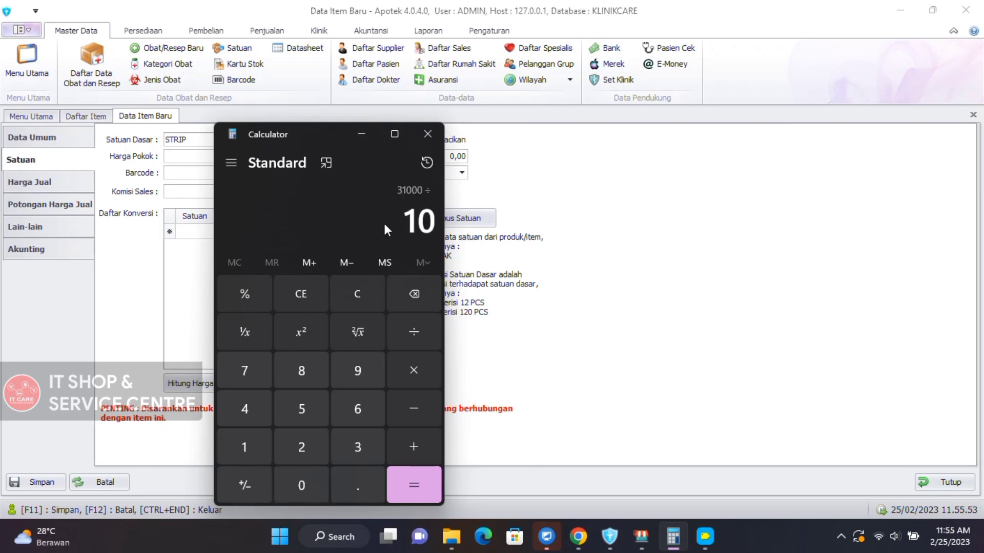
pyautogui.press('Return')
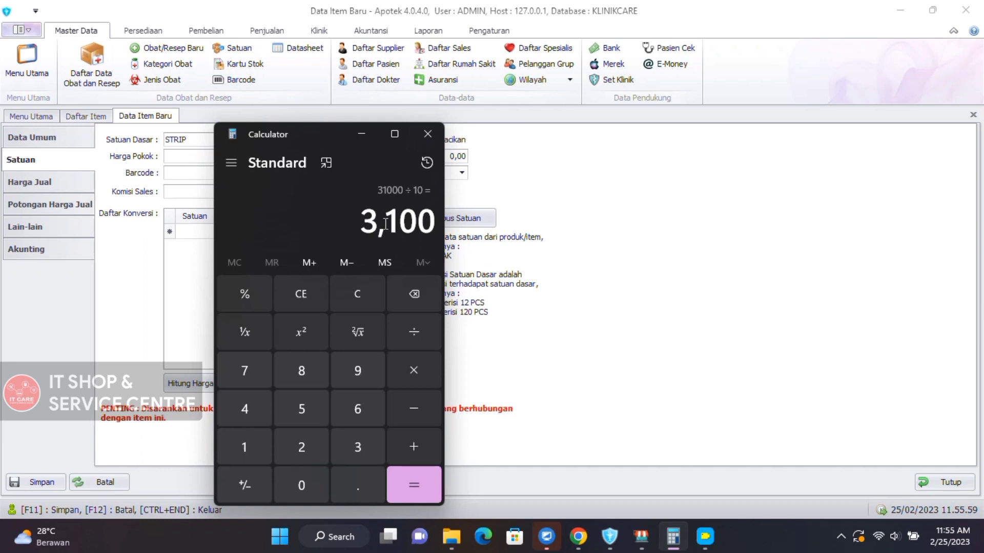
pyautogui.press('*')
pyautogui.write('1.11')
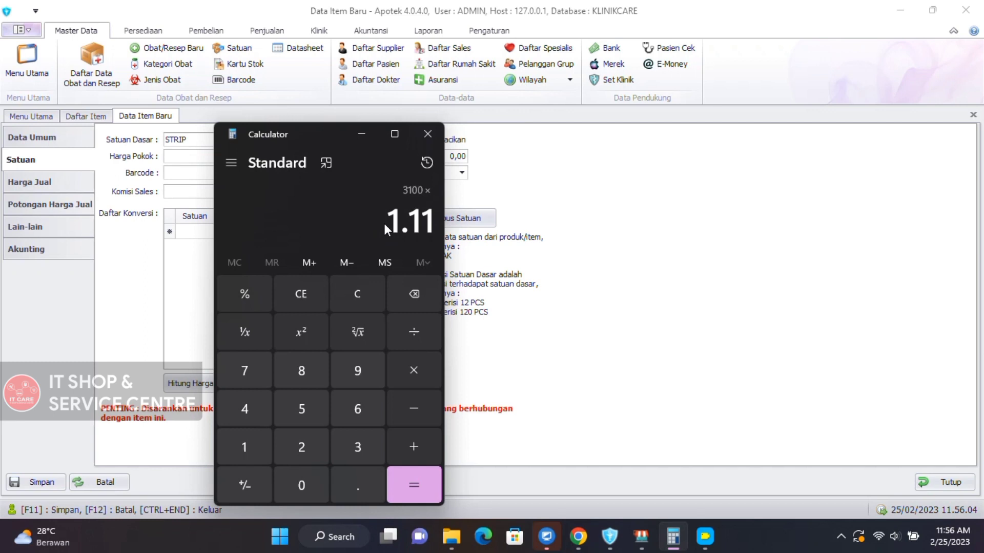
pyautogui.press('Return')
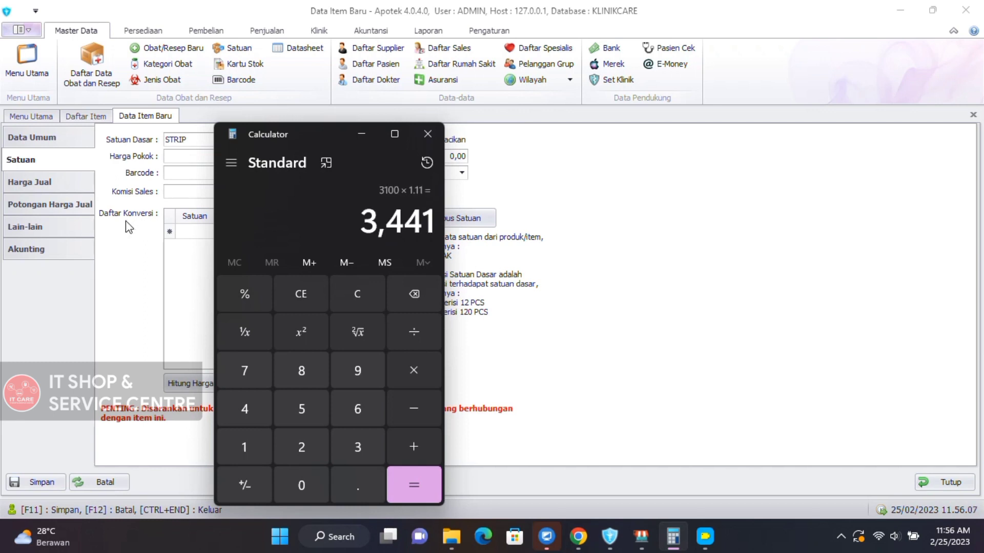
pyautogui.click(185, 160)
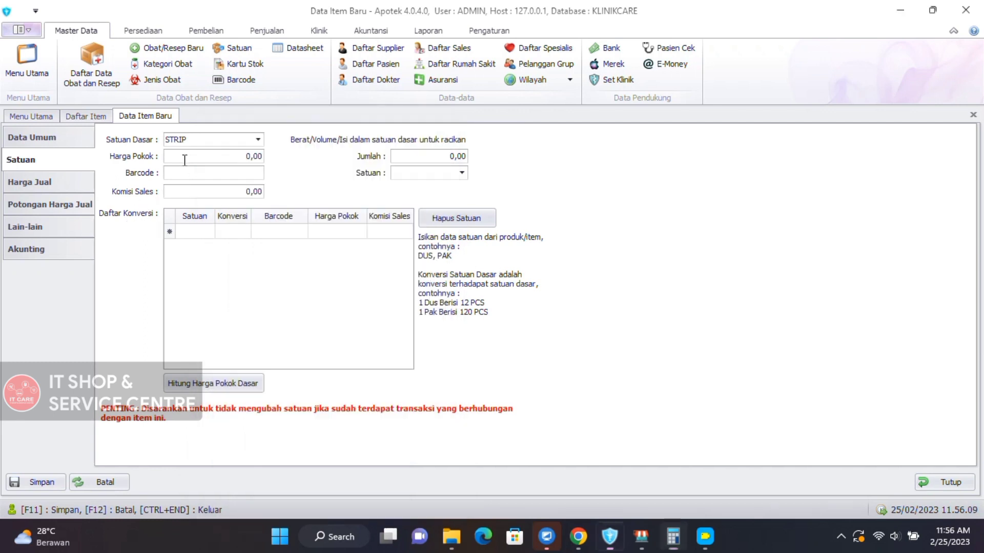
# Enter 3.441,00 as the STRIP cost price and start a conversion row.
pyautogui.write('34410')
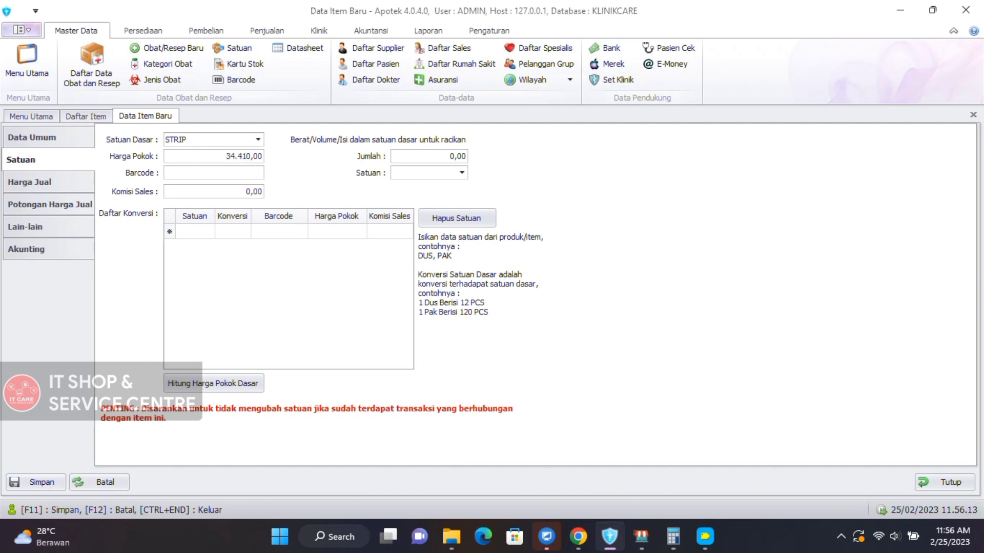
pyautogui.press('BackSpace')
pyautogui.click(179, 174)
pyautogui.click(203, 231)
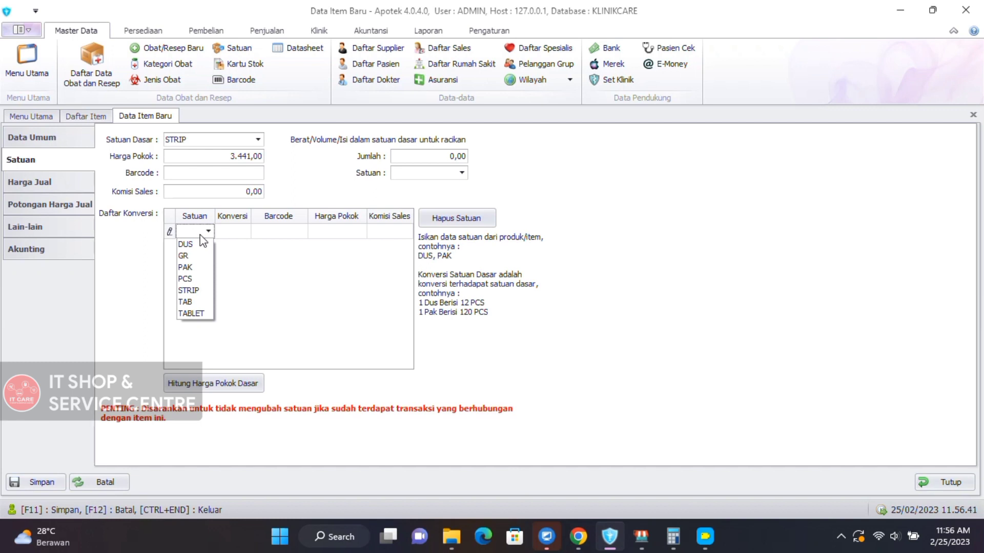
pyautogui.click(189, 271)
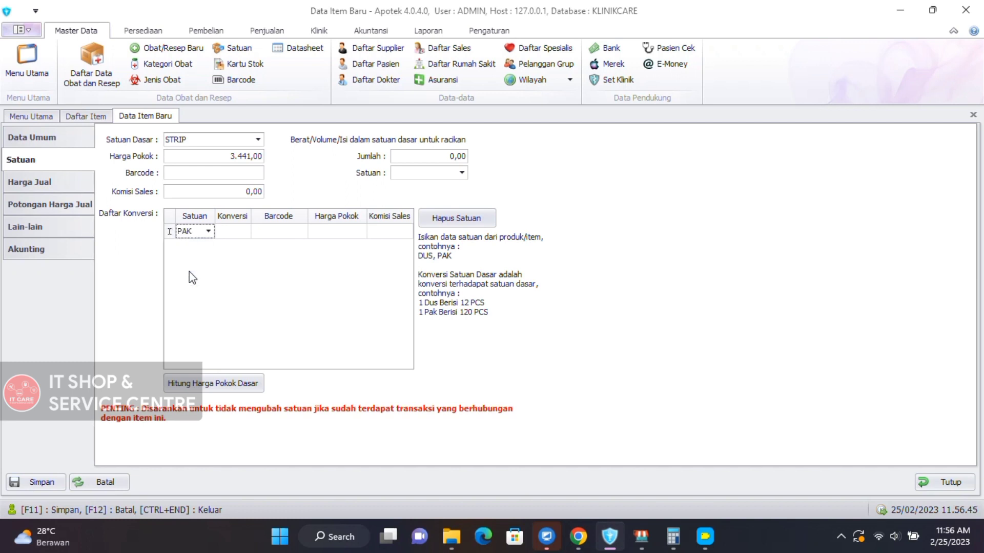
pyautogui.click(233, 232)
pyautogui.write('10')
pyautogui.click(275, 232)
pyautogui.write('3256465465')
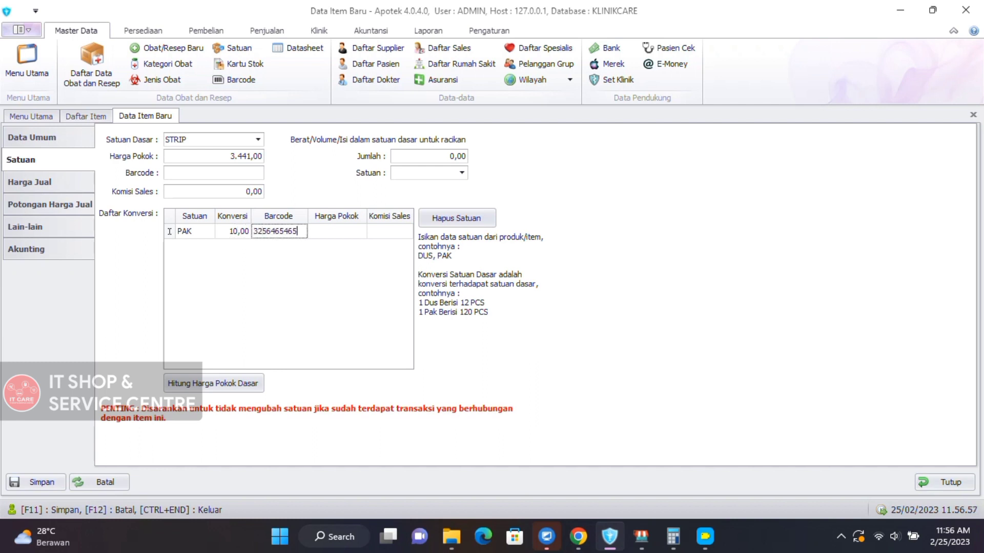
pyautogui.write('4564')
pyautogui.click(332, 231)
pyautogui.write('34')
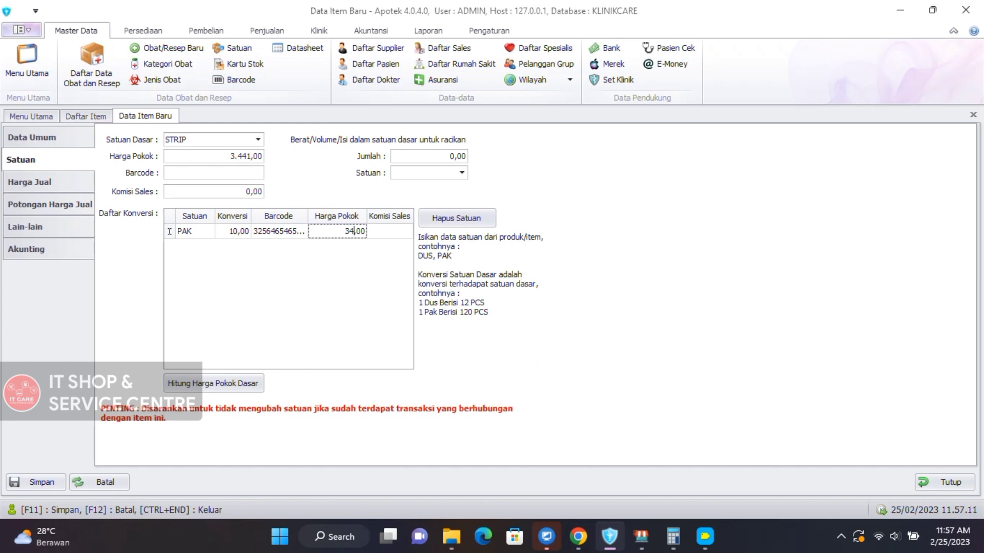
pyautogui.write('410')
pyautogui.click(421, 157)
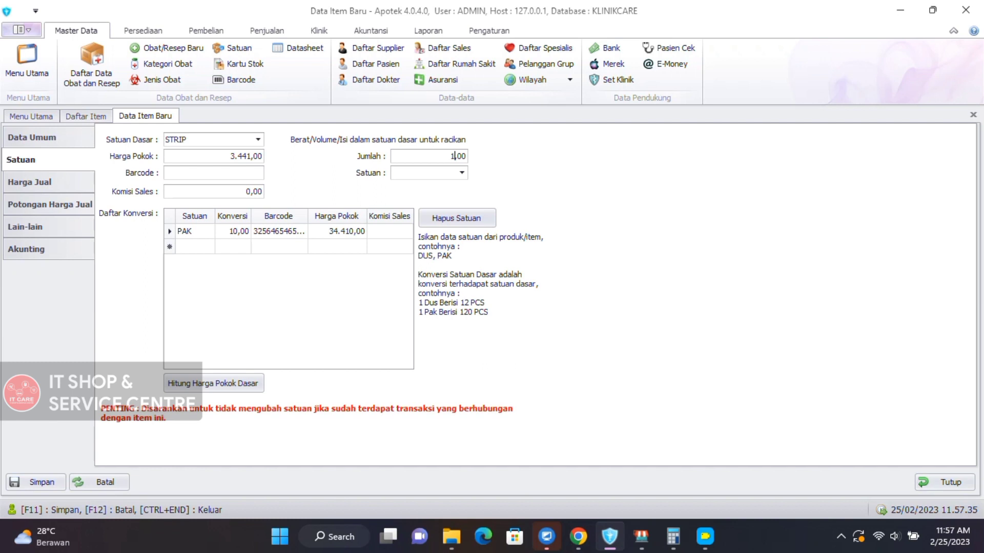
# Choose STRIP as the compounding unit beside Jumlah and go to the Harga Jual page.
pyautogui.click(451, 175)
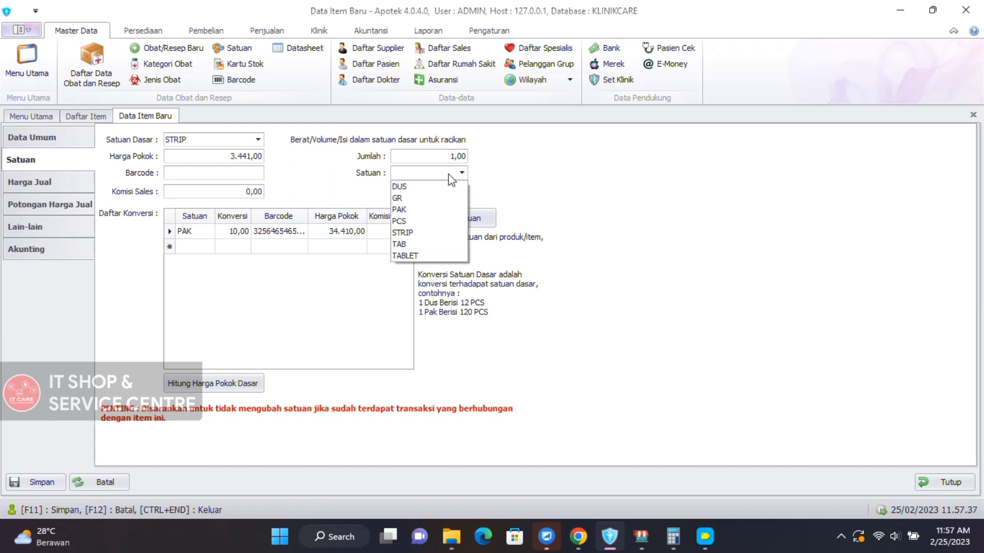
pyautogui.click(414, 234)
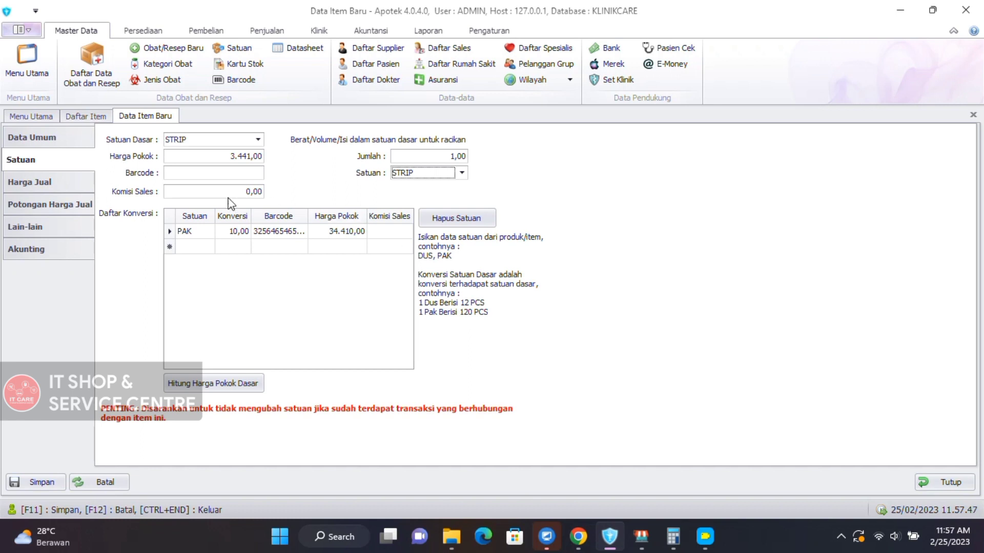
pyautogui.click(72, 186)
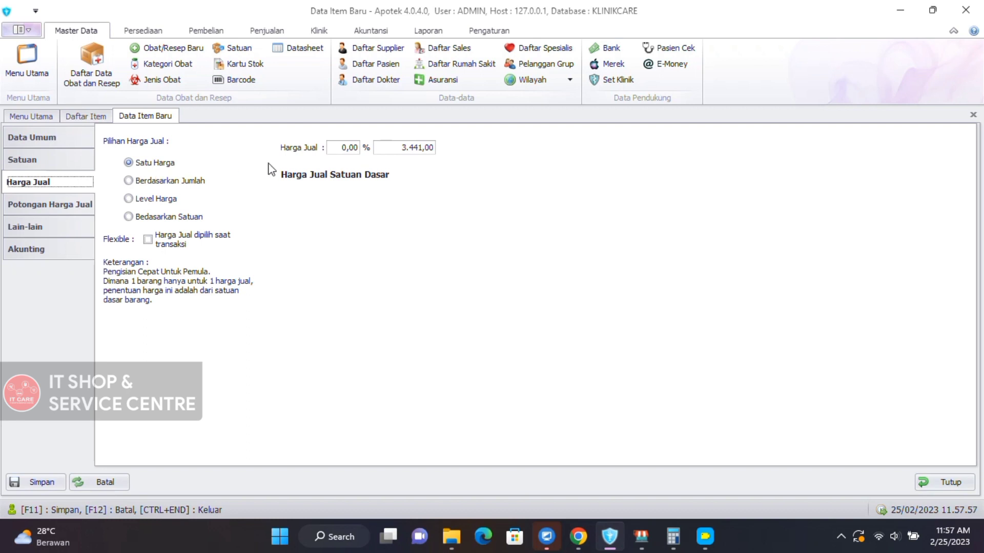
# Replace the 3.441,00 selling price with 7.000 and adjust the markup percentage.
pyautogui.click(395, 149)
pyautogui.doubleClick(395, 149)
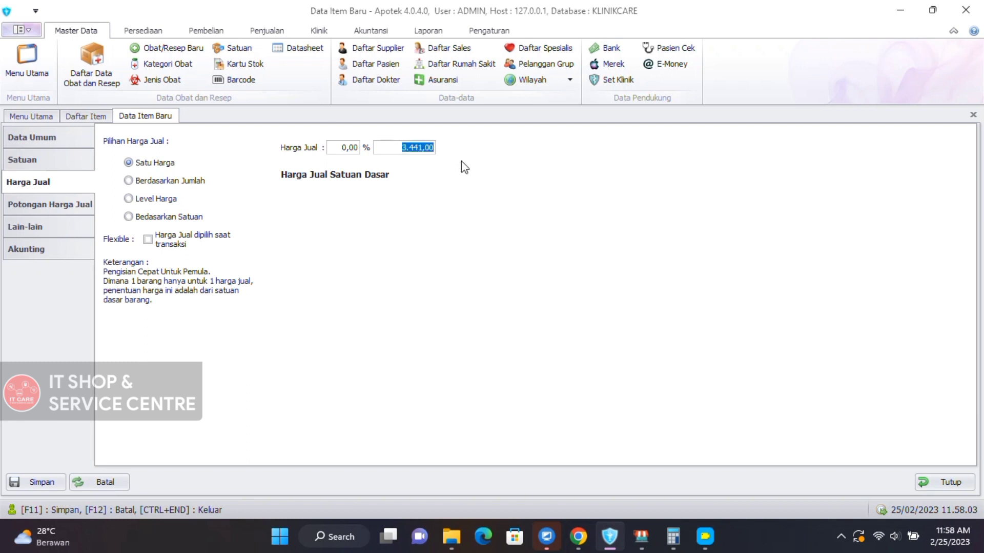
pyautogui.write('7.000')
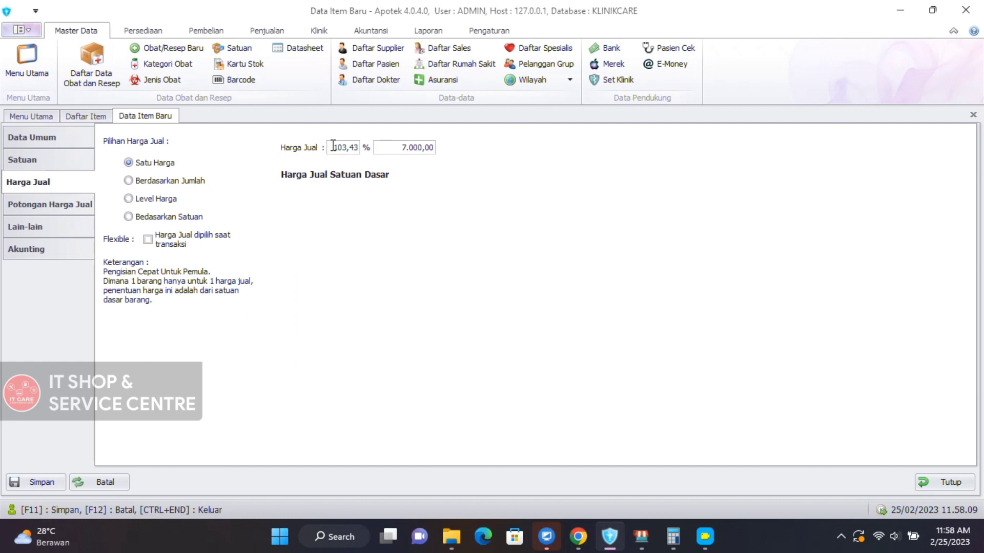
pyautogui.moveTo(329, 147); pyautogui.dragTo(371, 147)
pyautogui.write('25')
pyautogui.press('BackSpace')
pyautogui.press('BackSpace')
# Re-enter 7000 as the selling price and select Berdasarkan Jumlah pricing.
pyautogui.click(403, 147)
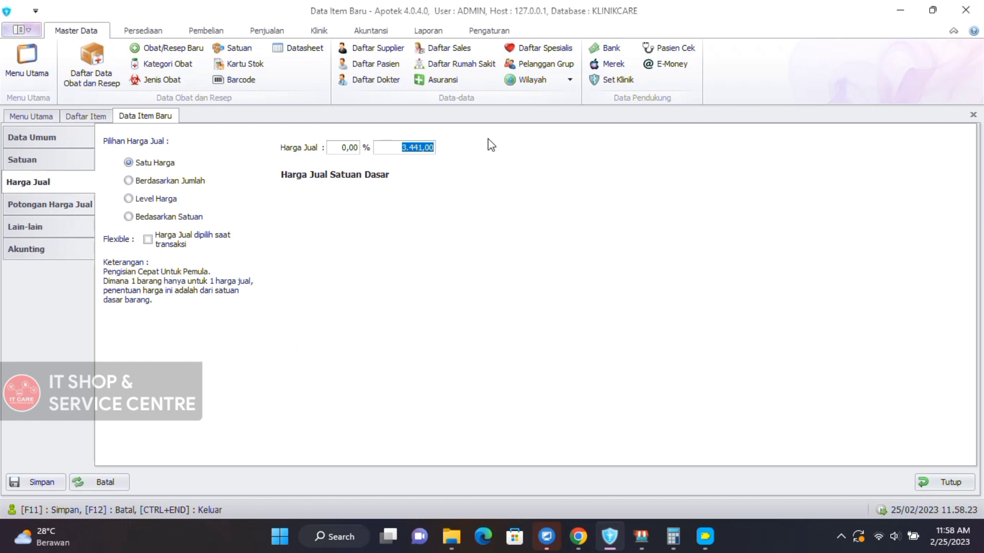
pyautogui.write('7000')
pyautogui.press('Tab')
pyautogui.click(179, 183)
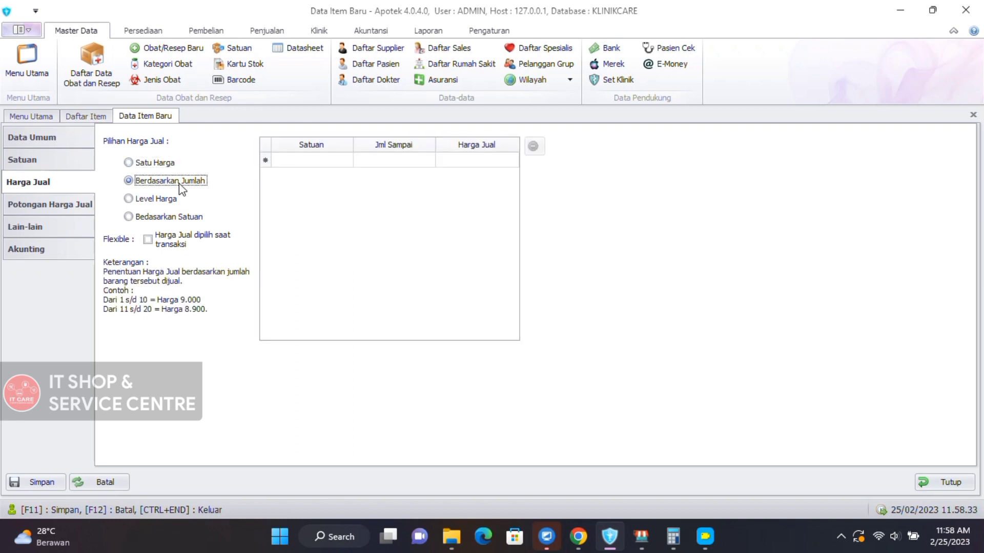
# Add the first quantity tier: STRIP up to 10 at 7.000,00.
pyautogui.click(310, 163)
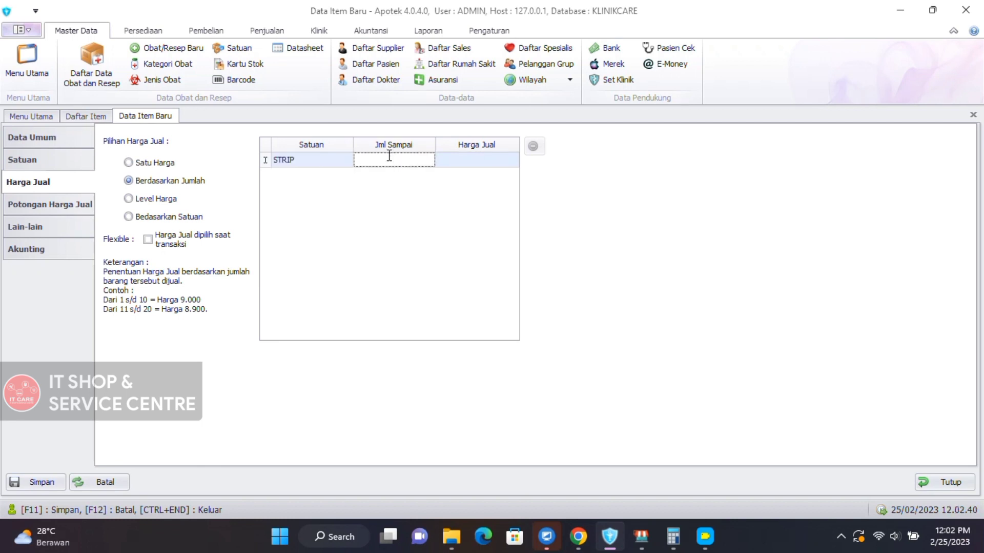
pyautogui.write('10')
pyautogui.click(465, 161)
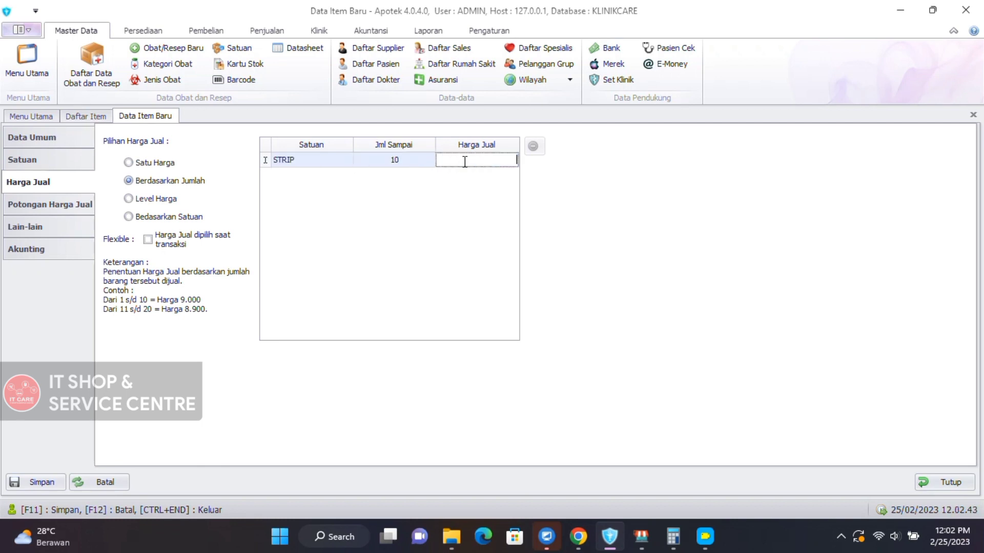
pyautogui.write('7.000')
pyautogui.press('Return')
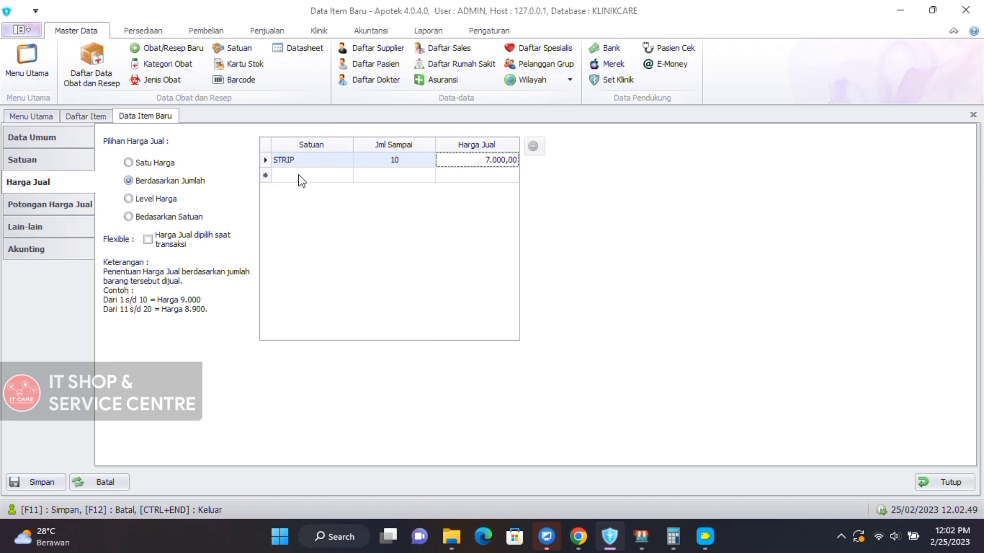
# Add a second tier, STRIP up to 1.000 at 5.500,00, then choose Level Harga pricing.
pyautogui.click(301, 175)
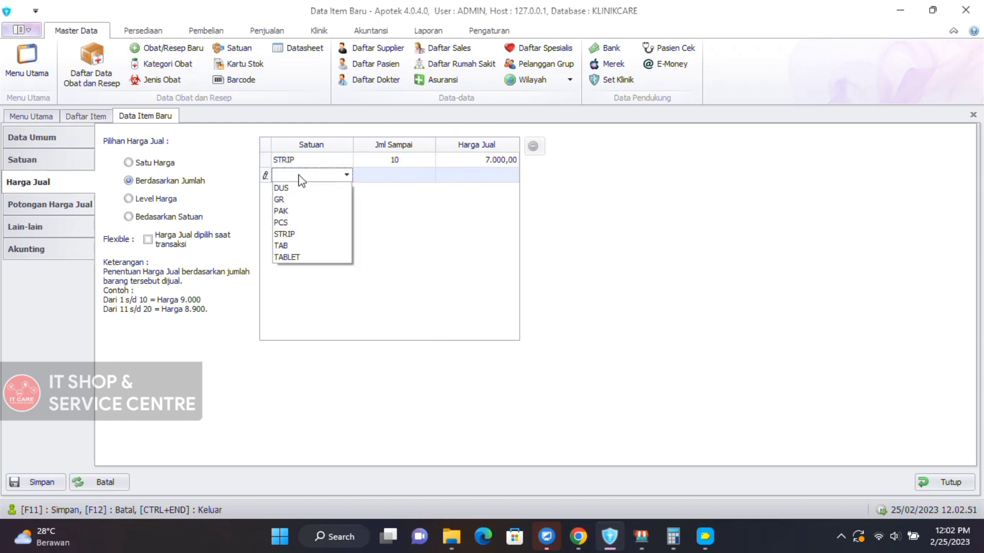
pyautogui.click(297, 235)
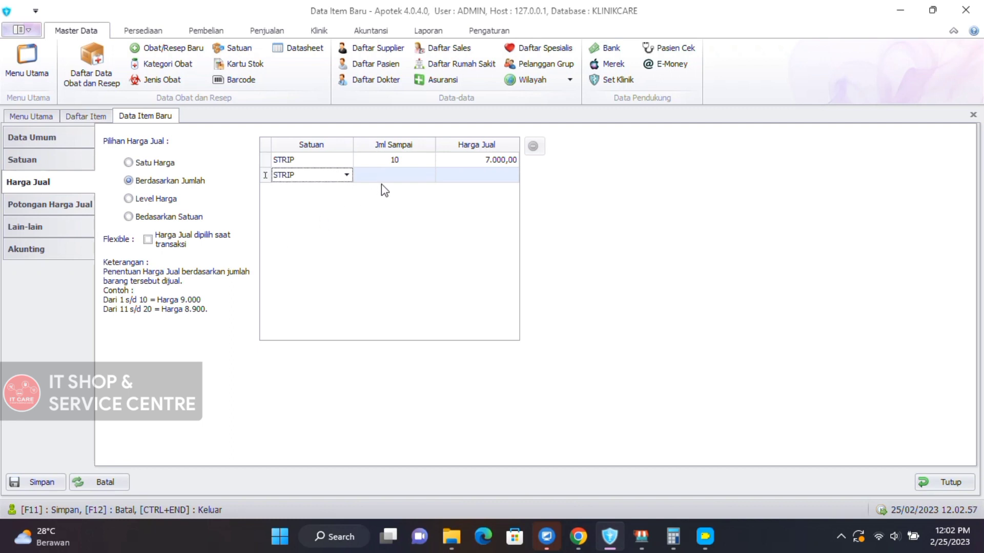
pyautogui.click(393, 174)
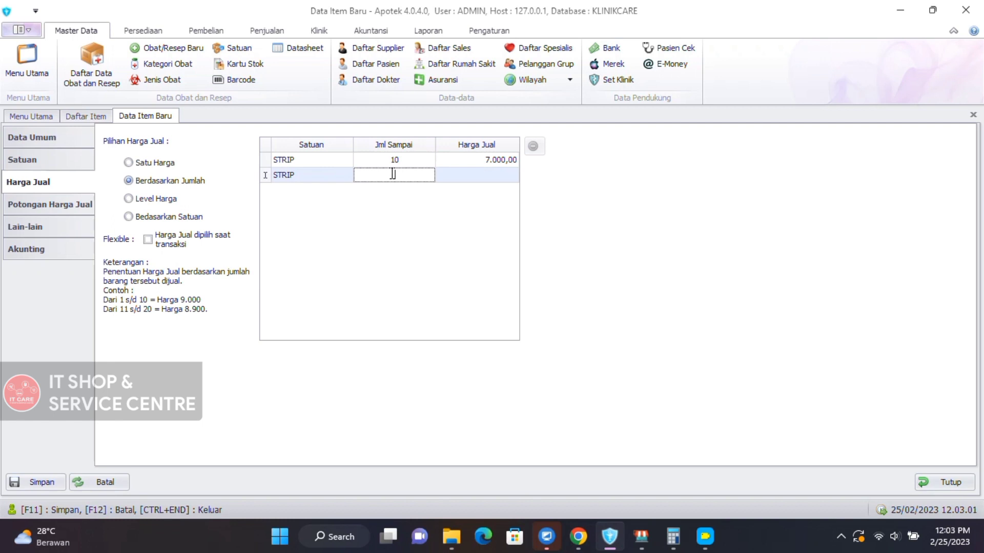
pyautogui.write('1000')
pyautogui.click(474, 173)
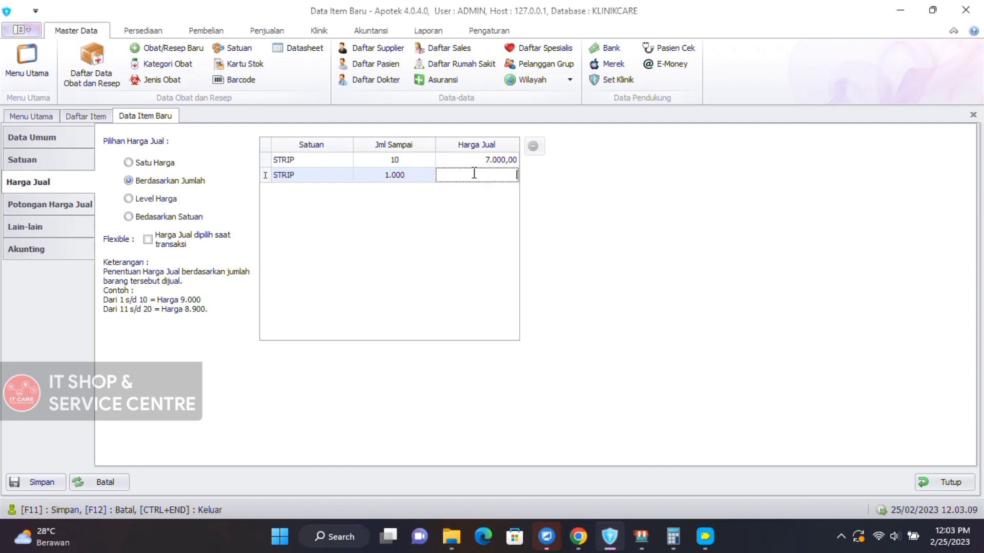
pyautogui.write('5.500')
pyautogui.press('Return')
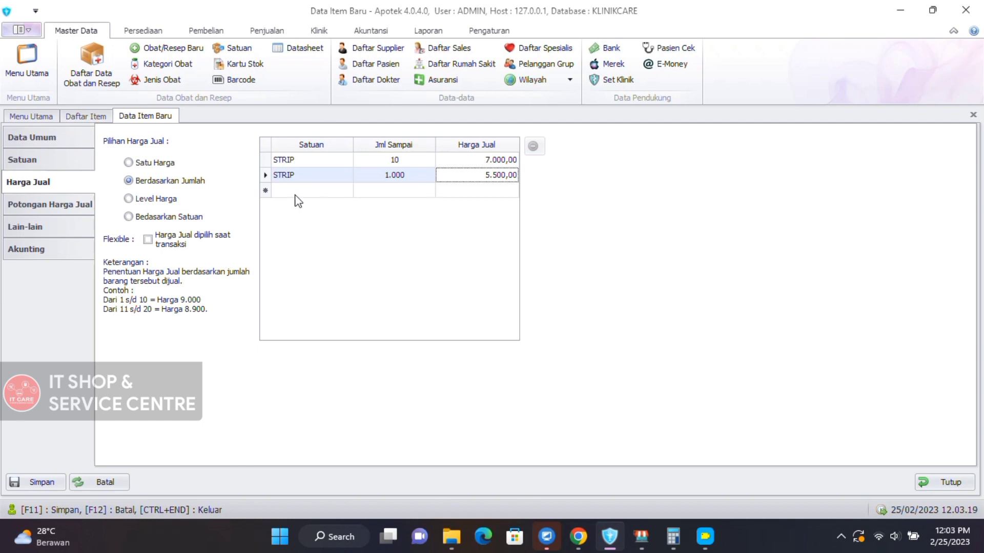
pyautogui.click(167, 204)
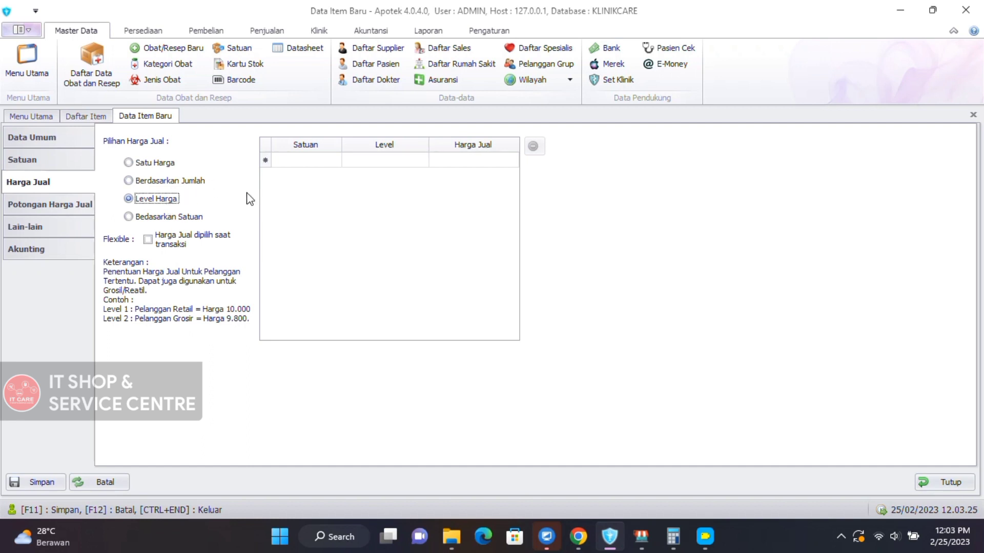
# Add STRIP level rows: level 1 at 7.000,00 and level 2 at 6.500,00.
pyautogui.click(320, 160)
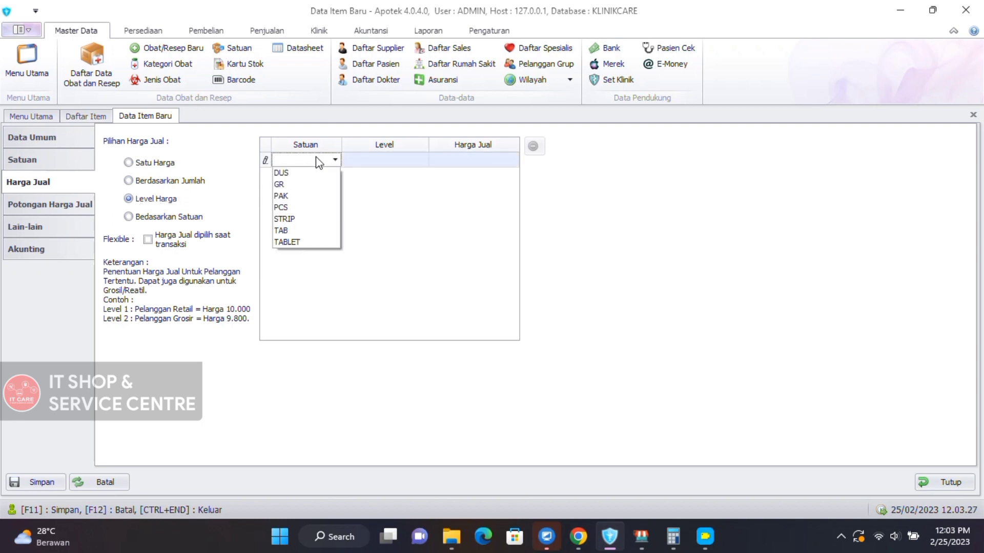
pyautogui.click(296, 219)
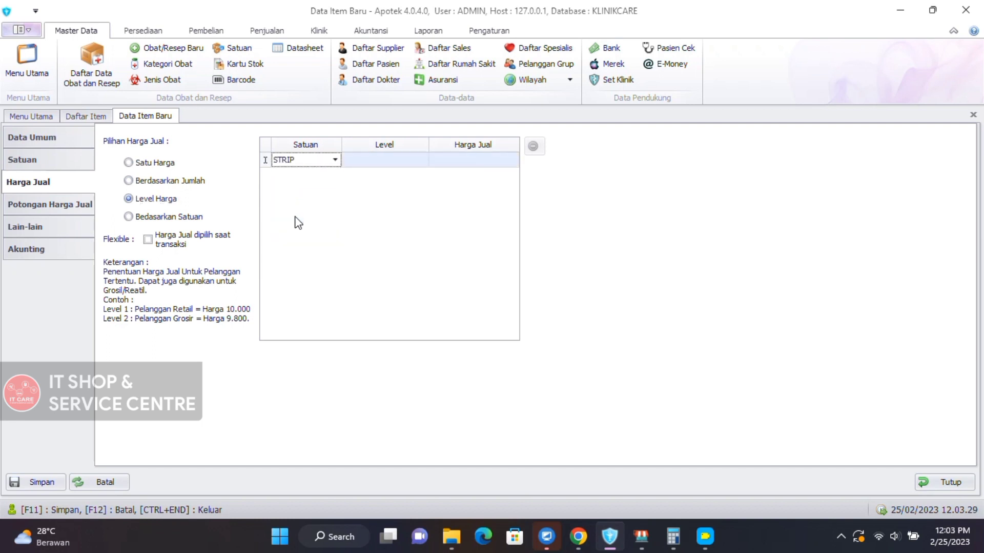
pyautogui.click(387, 161)
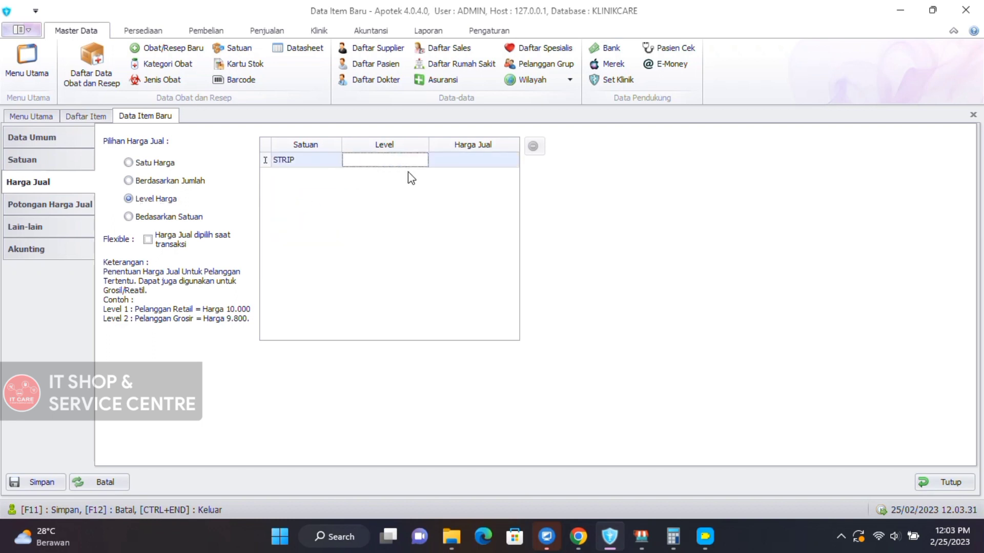
pyautogui.write('1')
pyautogui.click(461, 161)
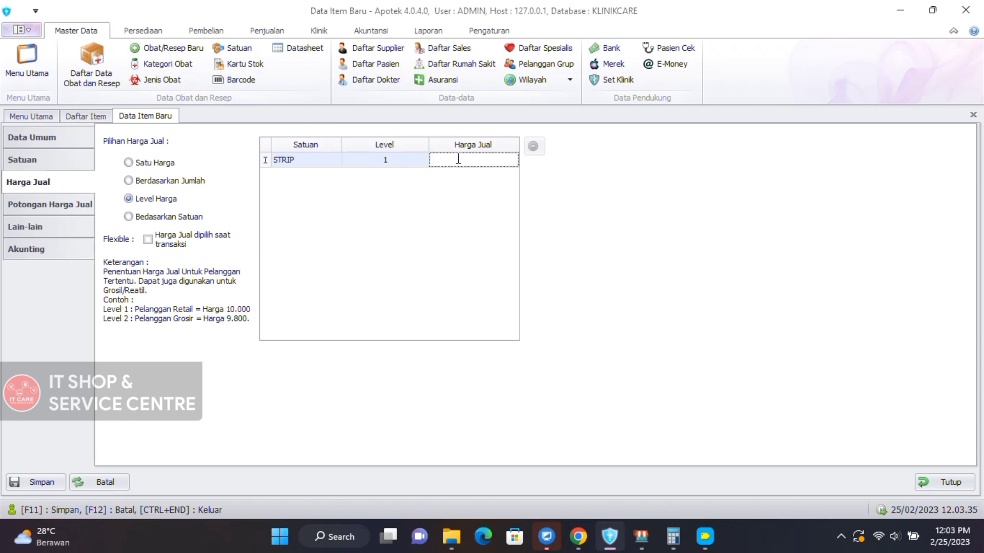
pyautogui.write('7.000,00')
pyautogui.press('Tab')
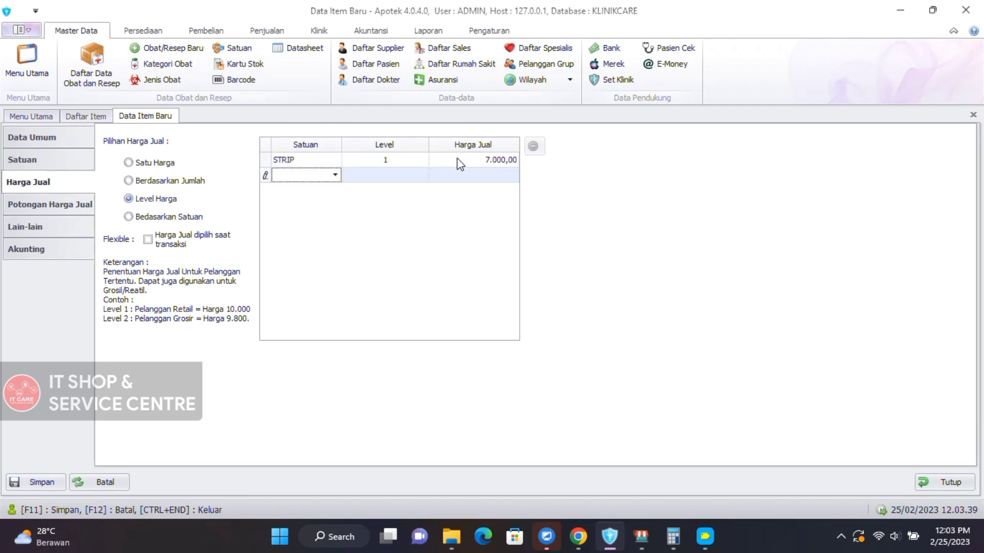
pyautogui.click(336, 175)
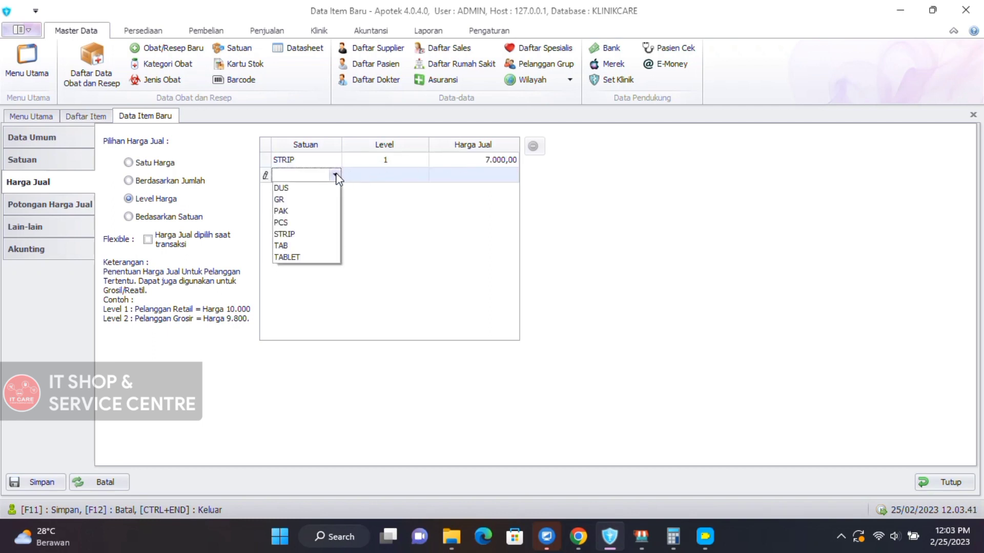
pyautogui.click(308, 234)
pyautogui.click(390, 174)
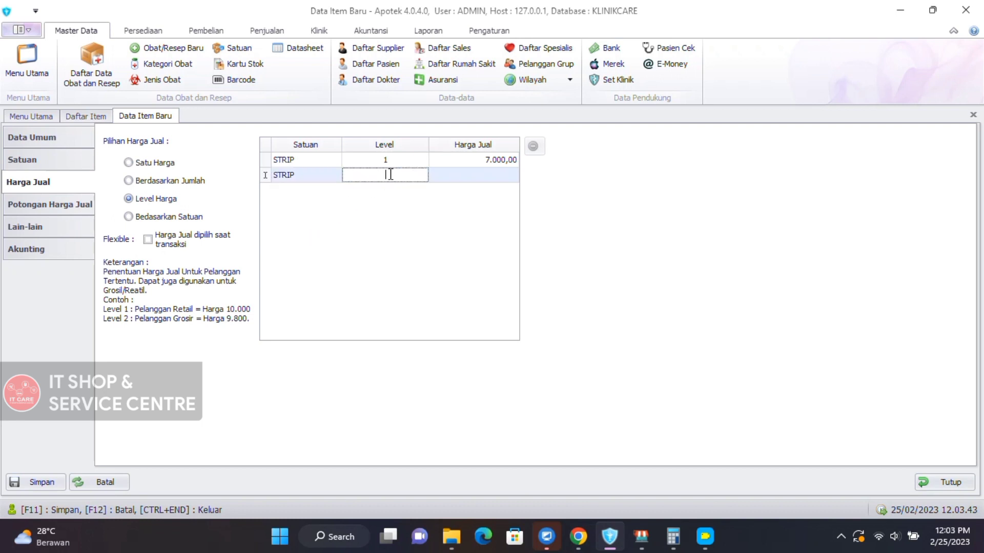
pyautogui.write('2')
pyautogui.click(483, 173)
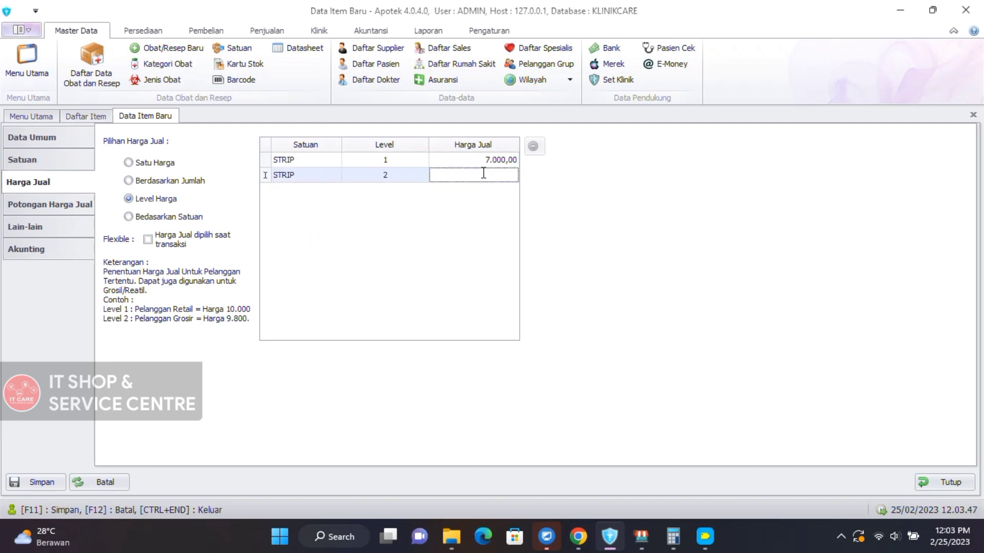
pyautogui.write('6.500')
pyautogui.press('Return')
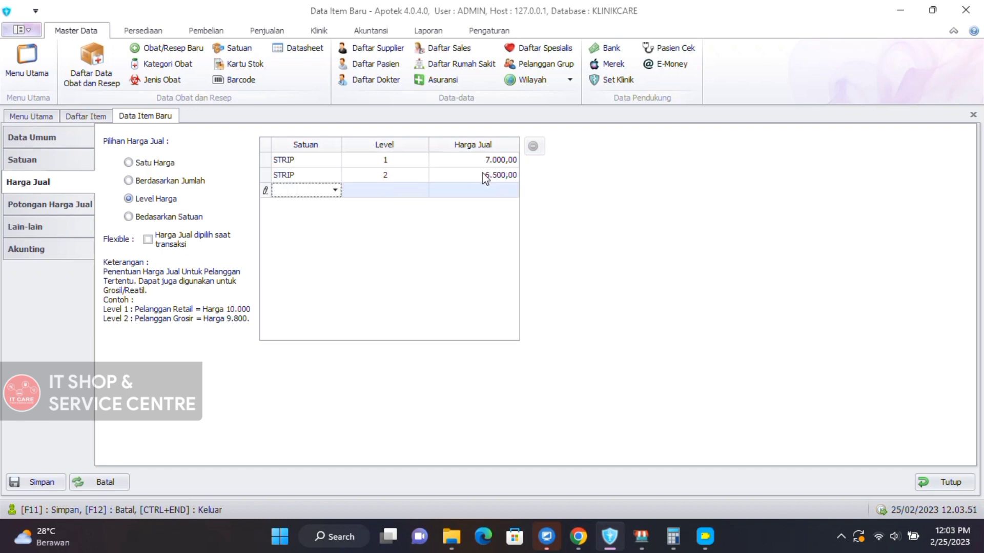
# Add STRIP level rows: level 3 at 6.000,00 and level 4 at 5.500,00.
pyautogui.click(335, 190)
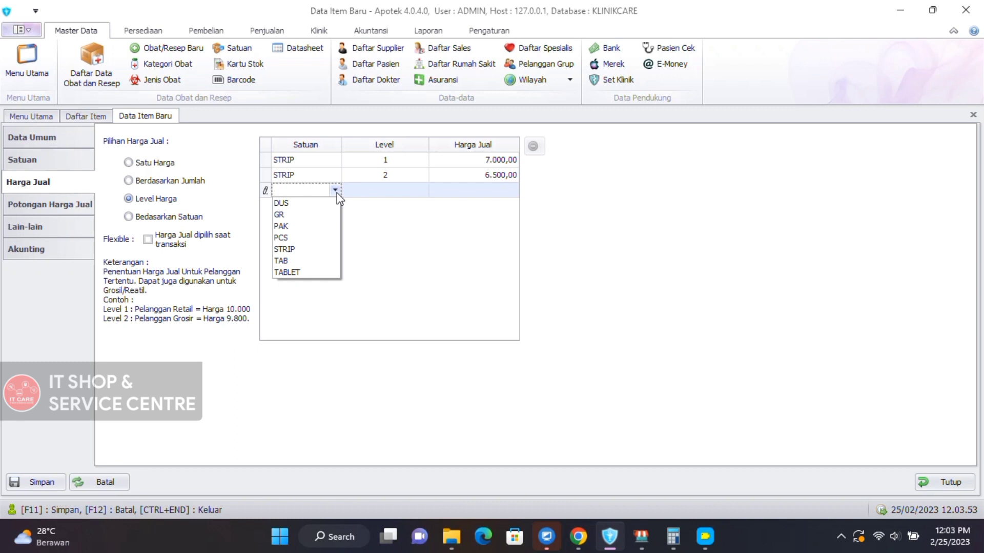
pyautogui.click(315, 249)
pyautogui.click(397, 188)
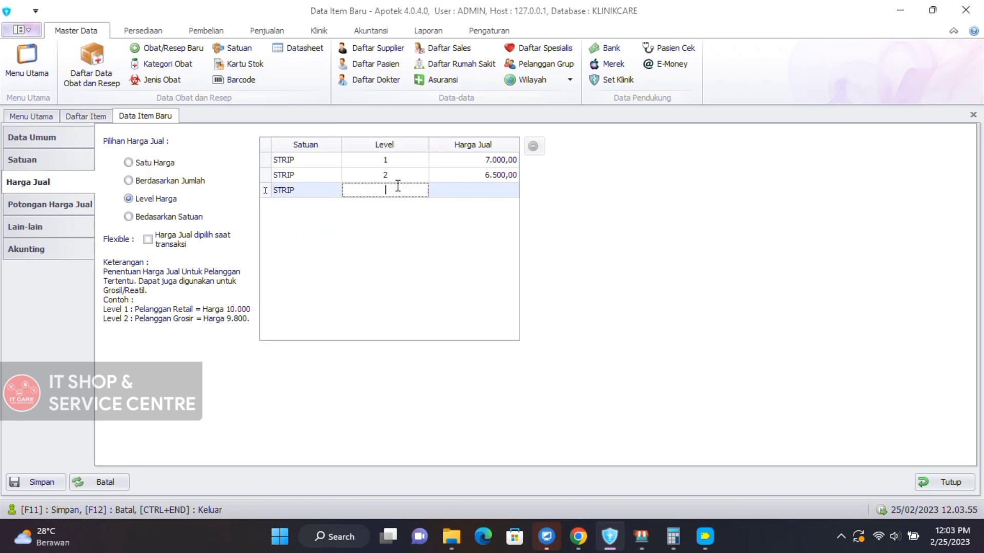
pyautogui.write('3')
pyautogui.click(467, 187)
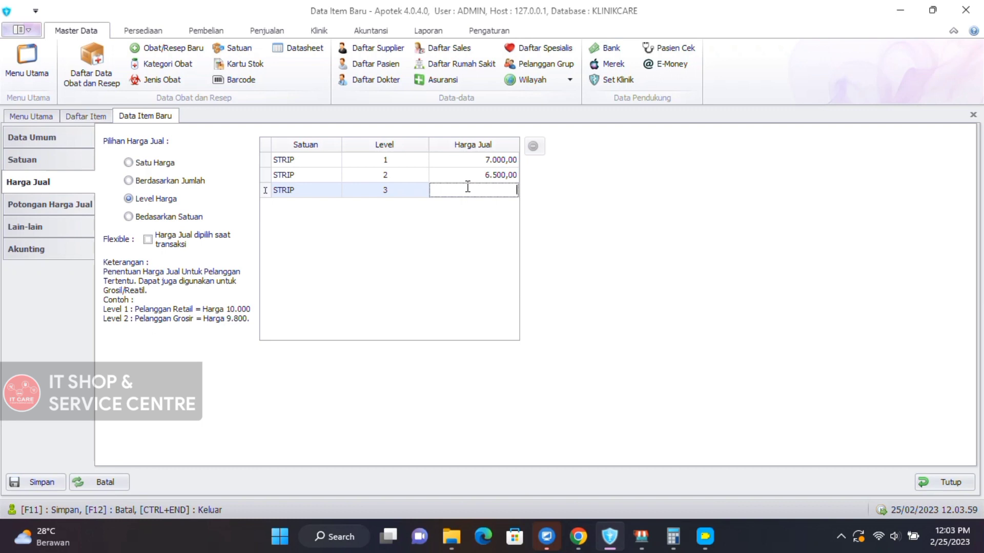
pyautogui.write('6000')
pyautogui.press('Return')
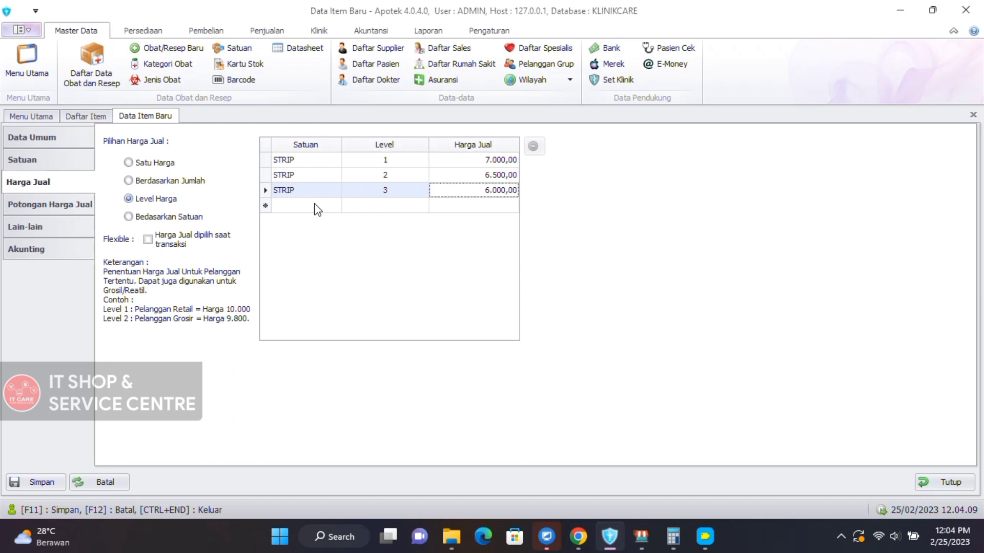
pyautogui.click(304, 207)
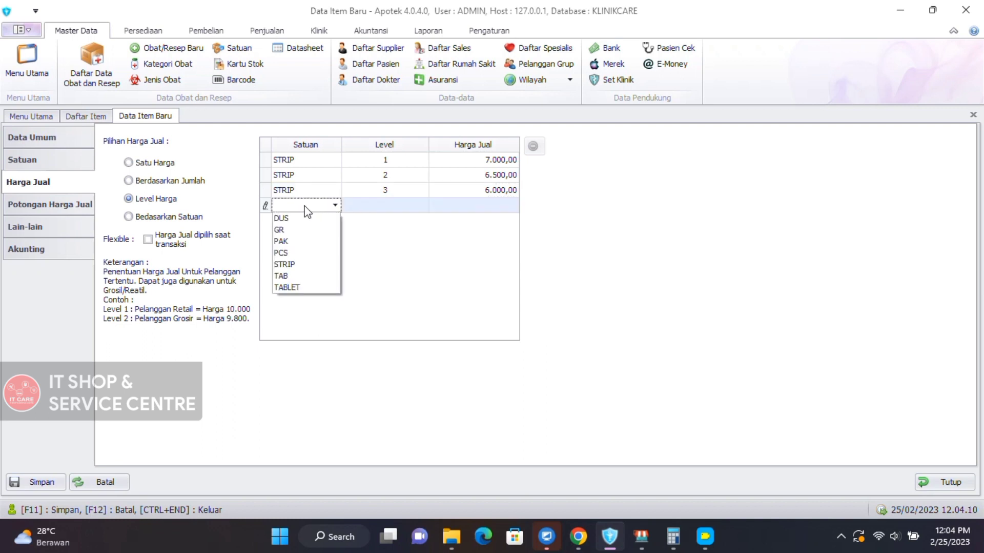
pyautogui.click(292, 265)
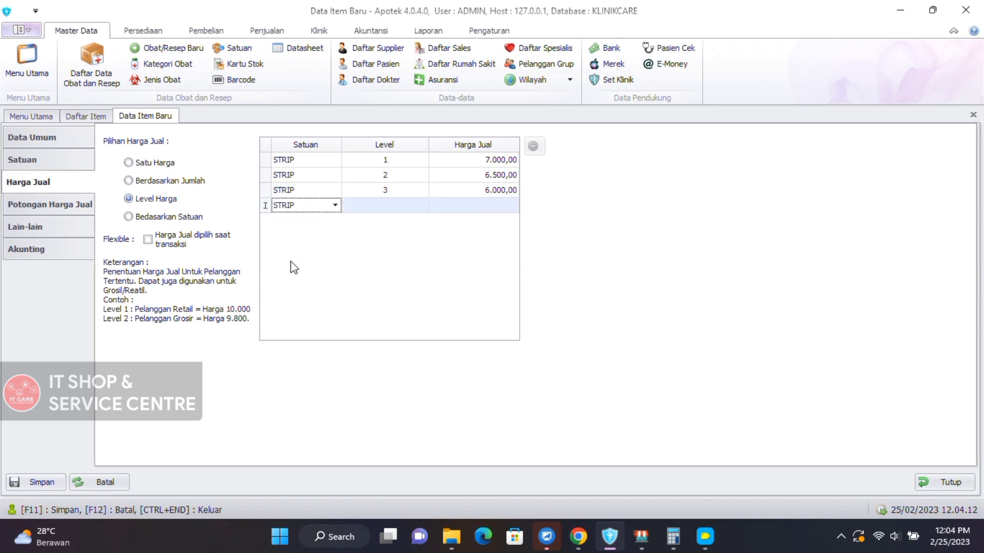
pyautogui.click(390, 205)
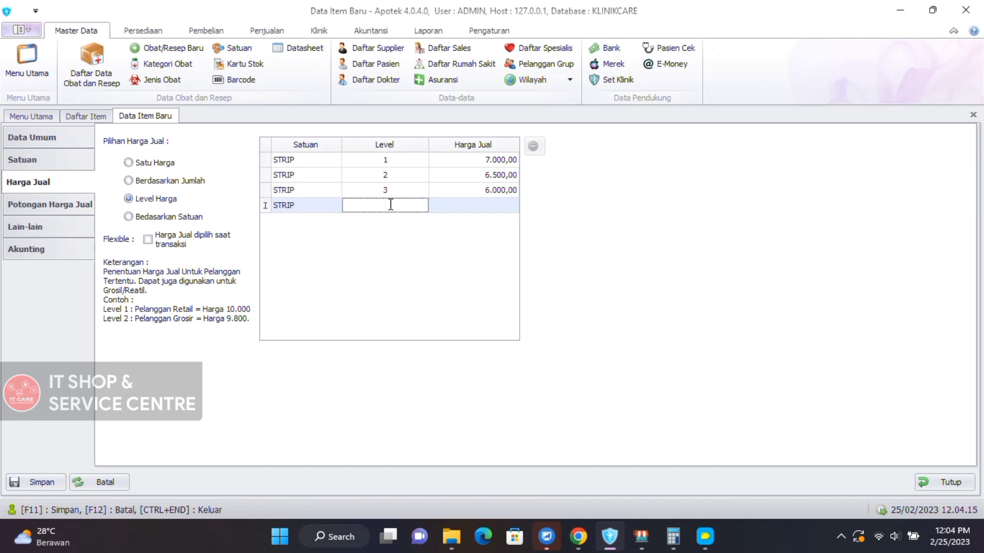
pyautogui.write('4')
pyautogui.click(491, 205)
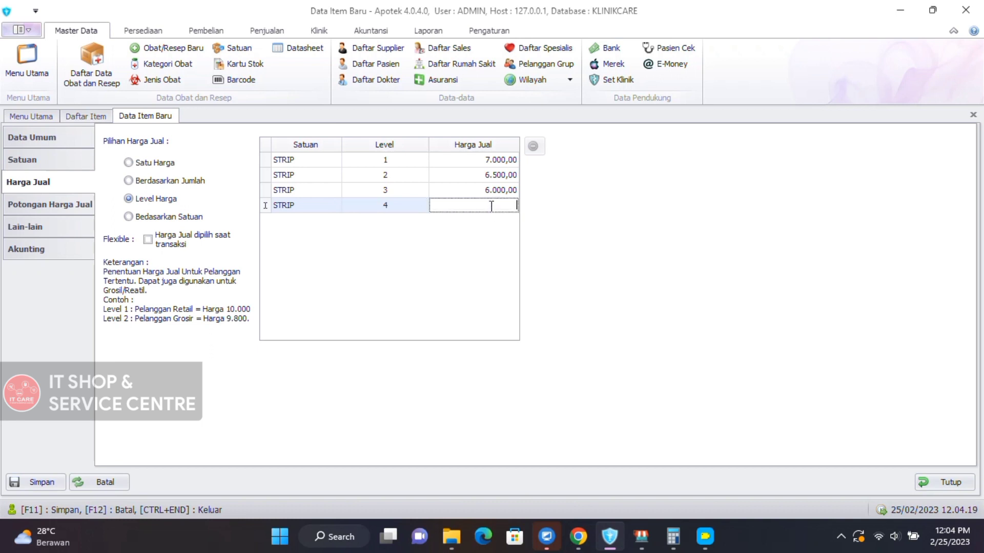
pyautogui.write('5500')
pyautogui.press('Return')
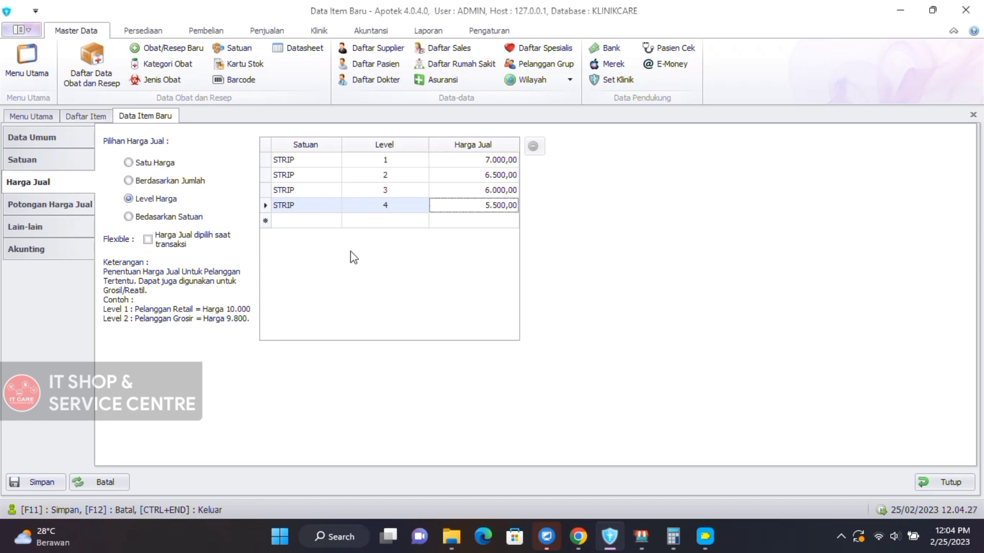
# Switch to Bedasarkan Satuan pricing and price the PCS unit at 7.000,00.
pyautogui.click(181, 218)
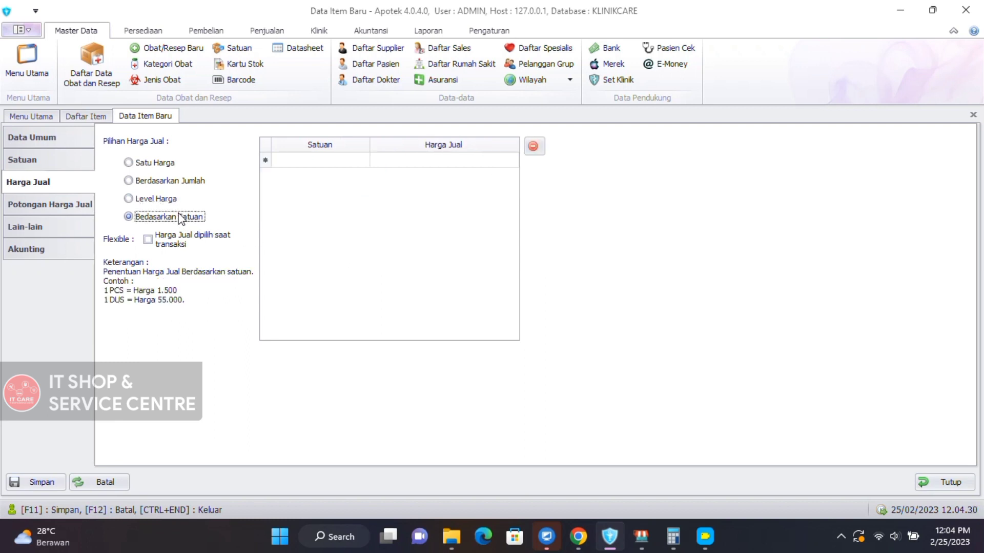
pyautogui.click(303, 159)
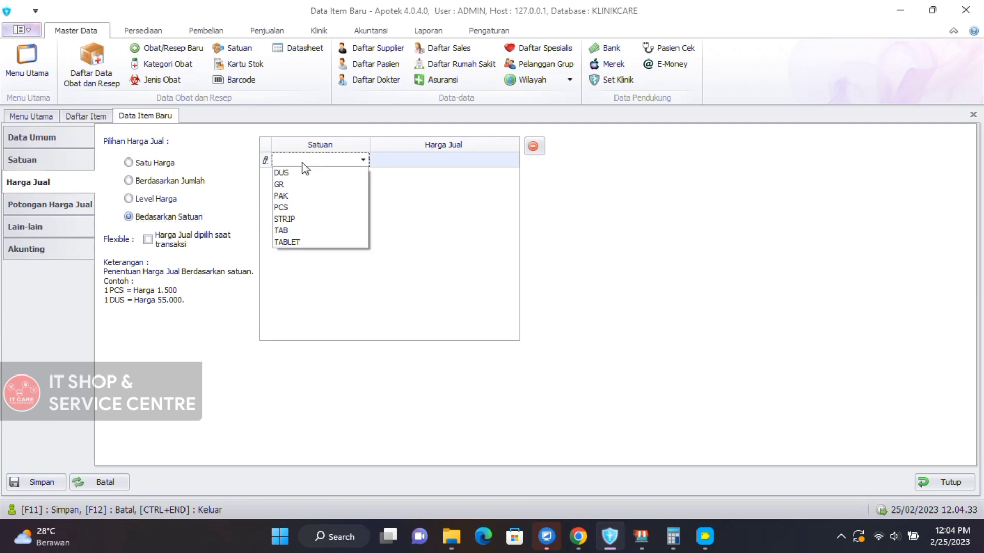
pyautogui.click(299, 208)
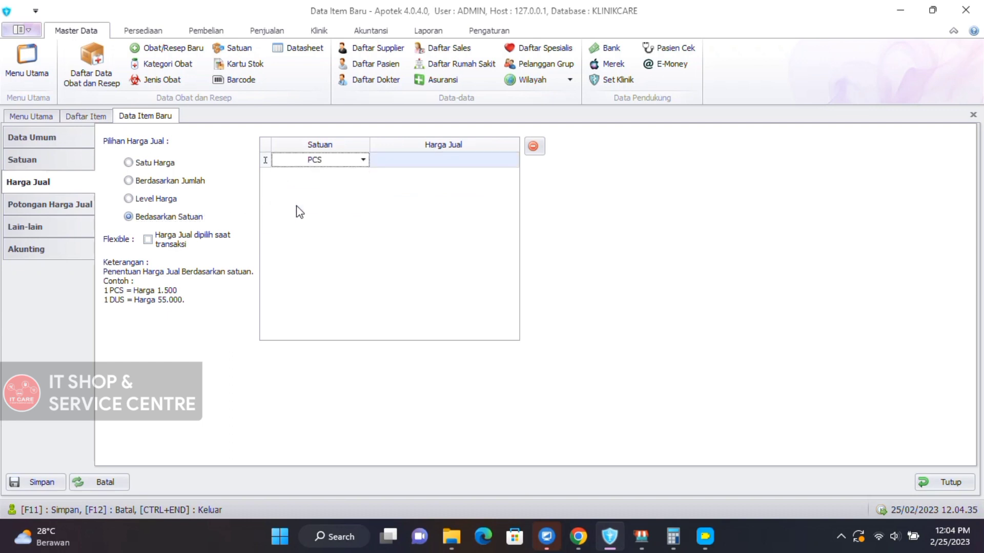
pyautogui.click(423, 161)
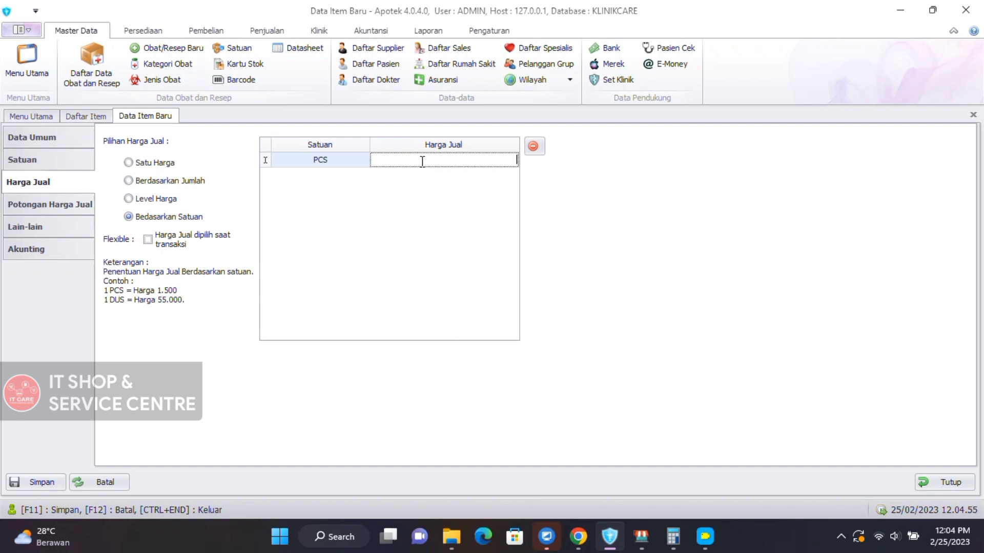
pyautogui.write('7.000')
pyautogui.press('Return')
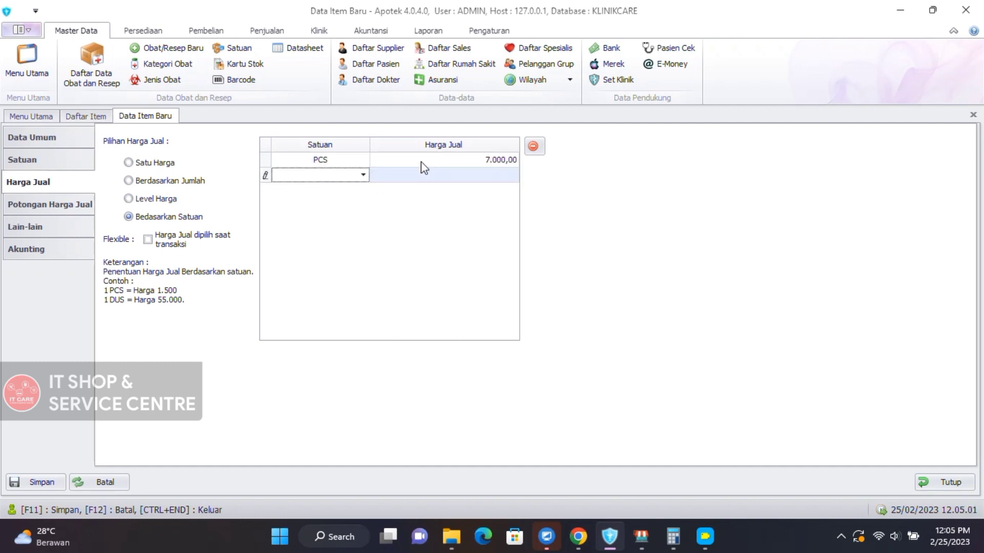
# Add PAK as the second unit and correct its price to 65.000,00.
pyautogui.click(362, 175)
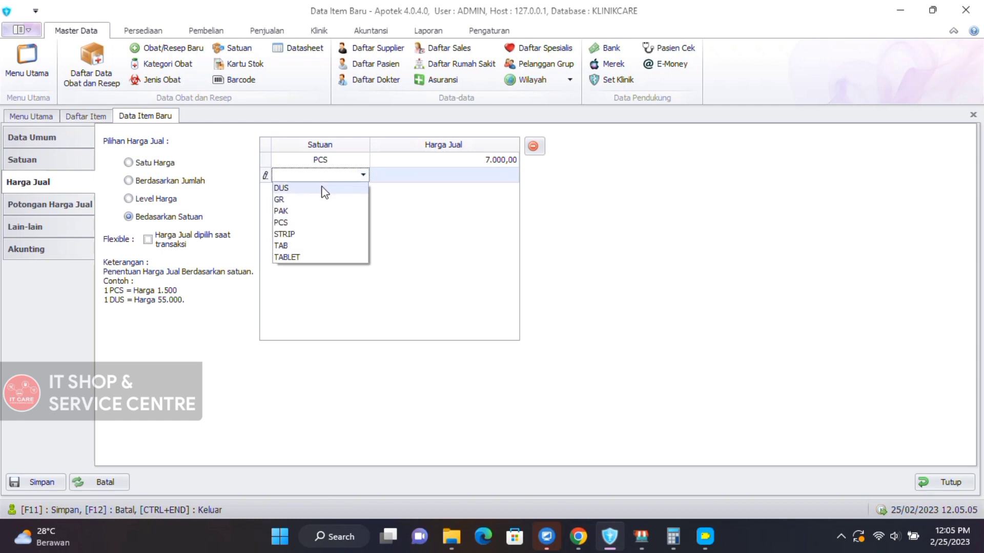
pyautogui.click(313, 211)
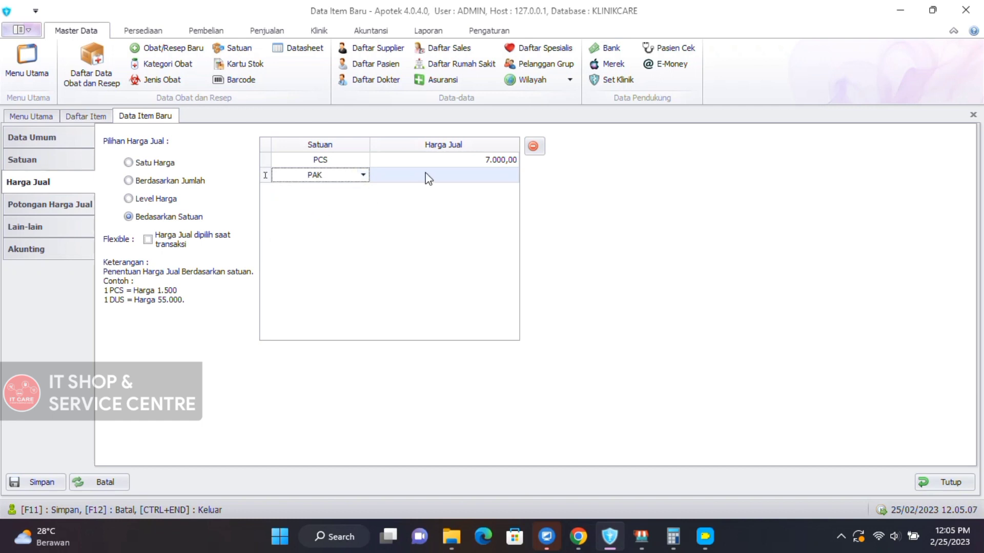
pyautogui.click(446, 175)
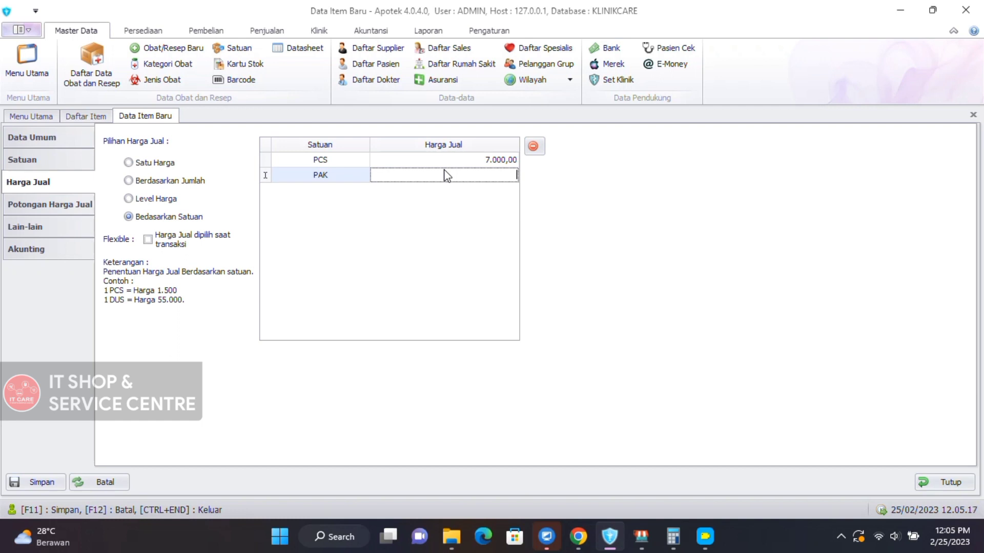
pyautogui.write('7')
pyautogui.write('0.00')
pyautogui.write('0')
pyautogui.press('BackSpace')
pyautogui.press('BackSpace')
pyautogui.press('BackSpace')
pyautogui.press('BackSpace')
pyautogui.press('BackSpace')
pyautogui.write('65')
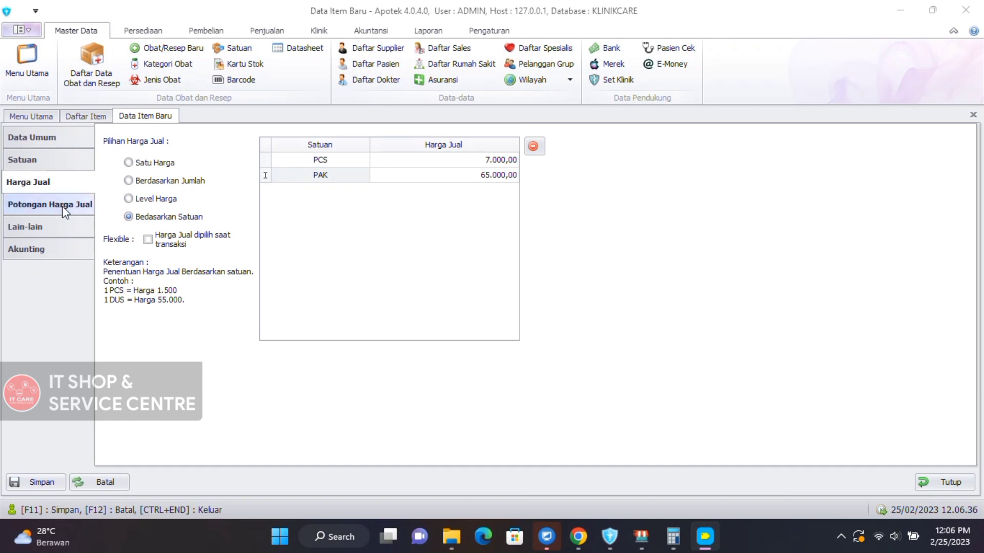
# Leave pricing on Bedasarkan Satuan with Flexible unchecked, then open Potongan Harga Jual.
pyautogui.click(150, 240)
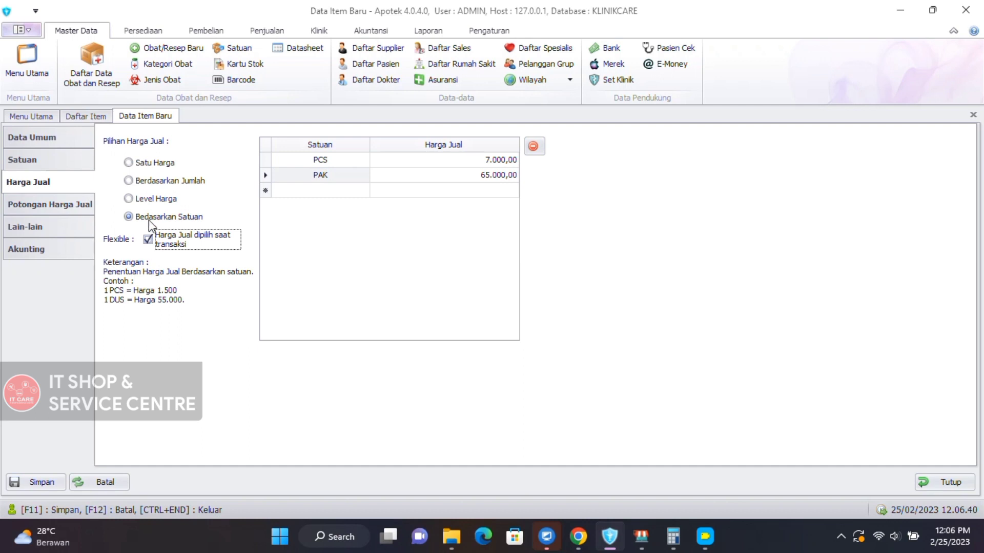
pyautogui.click(150, 200)
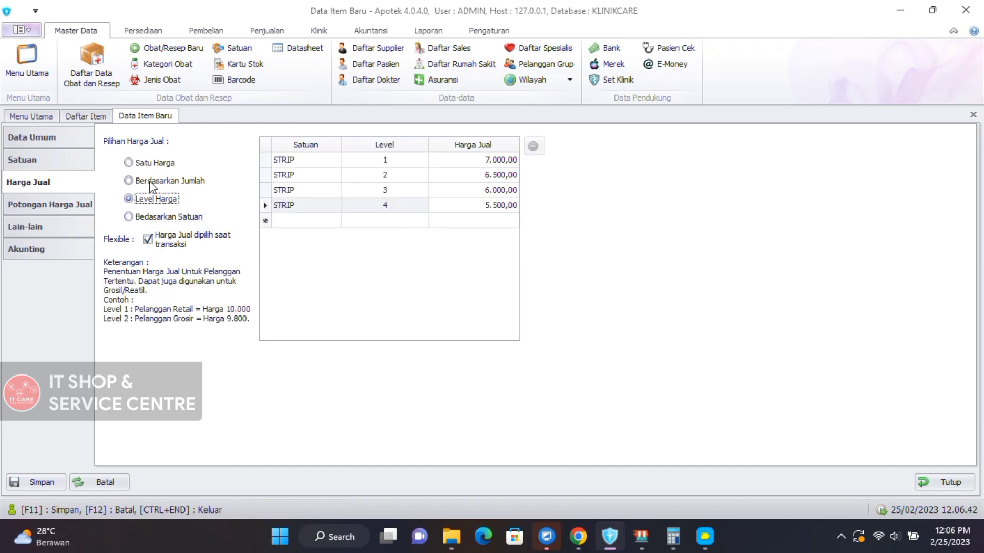
pyautogui.click(153, 182)
pyautogui.click(152, 164)
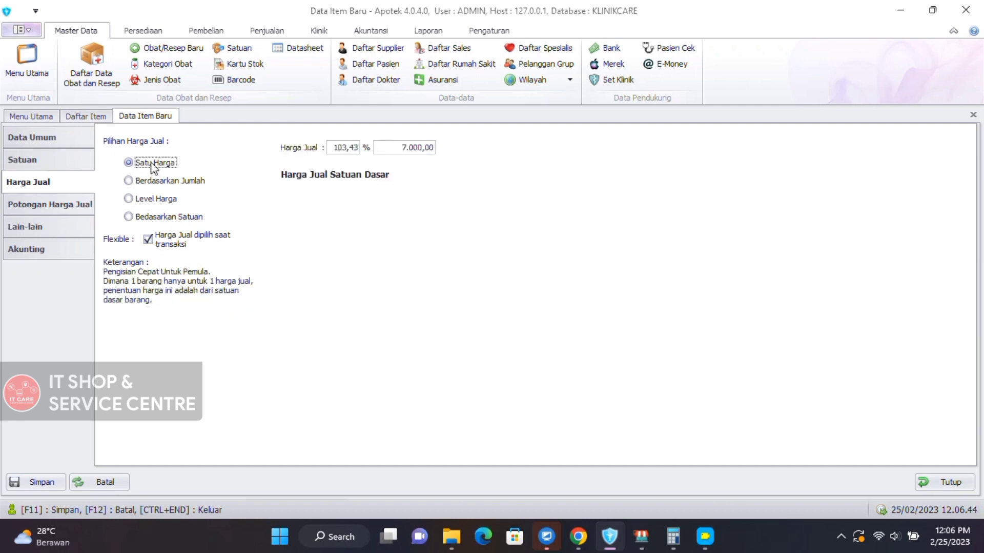
pyautogui.click(148, 240)
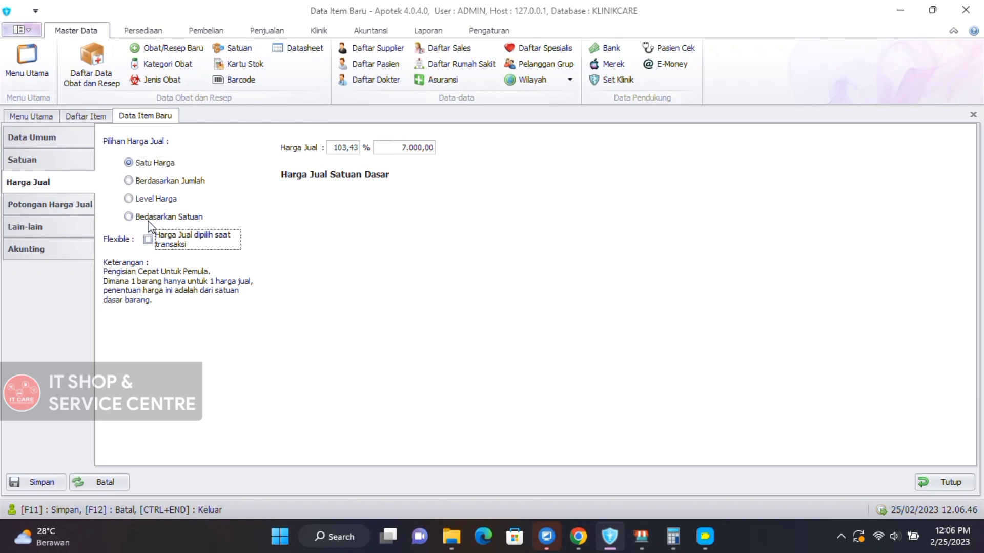
pyautogui.click(149, 218)
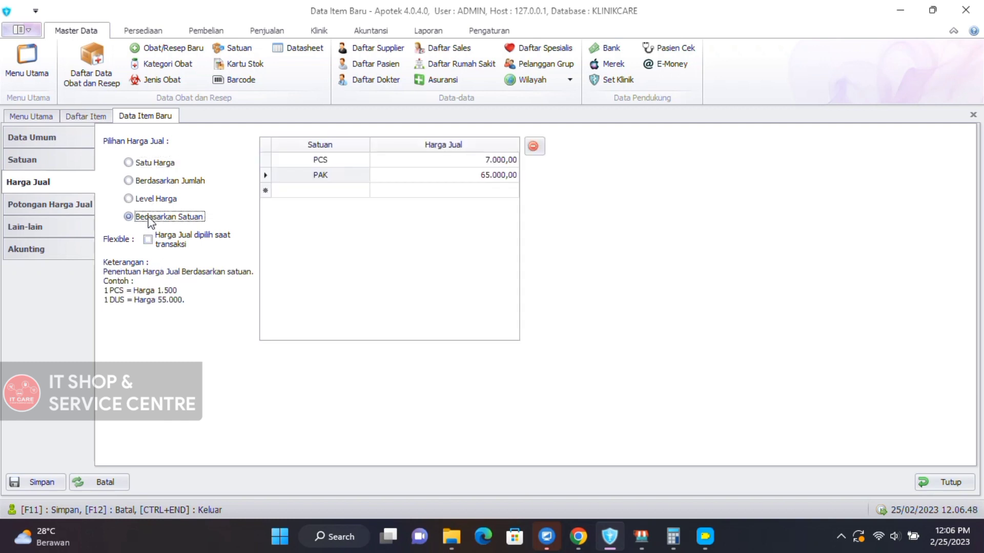
pyautogui.click(77, 207)
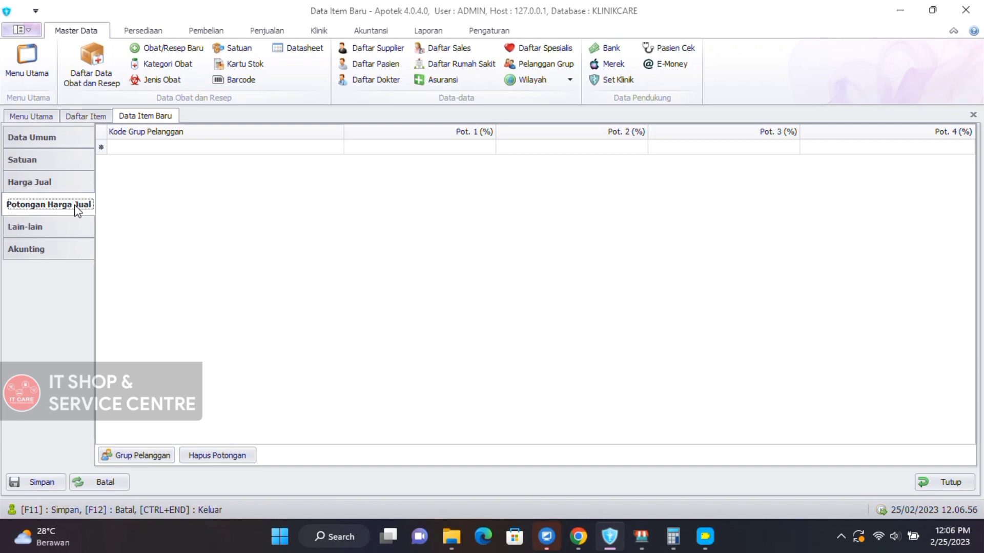
# Add a GENERAL customer-group discount row, edit its Pot. 1 (%), then open Lain-lain.
pyautogui.click(170, 149)
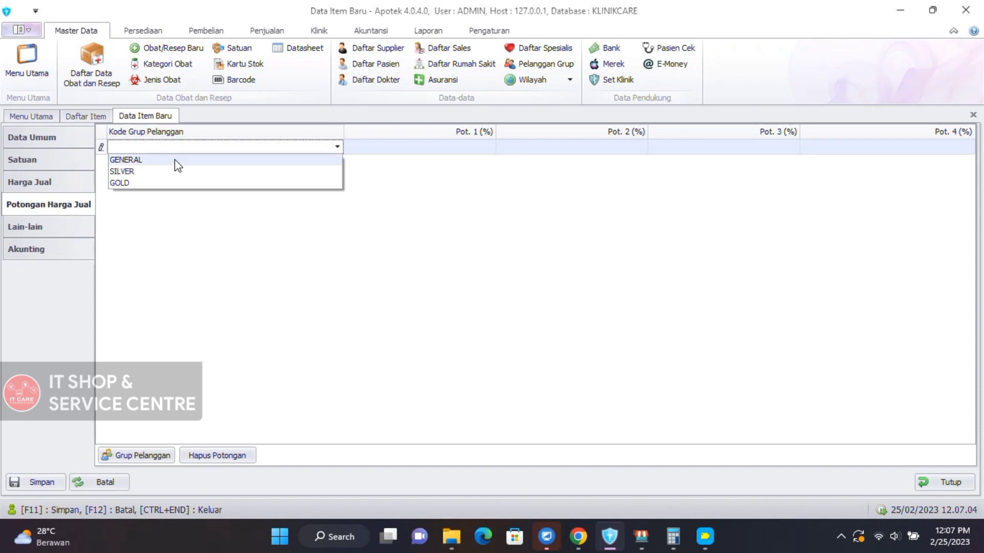
pyautogui.click(175, 160)
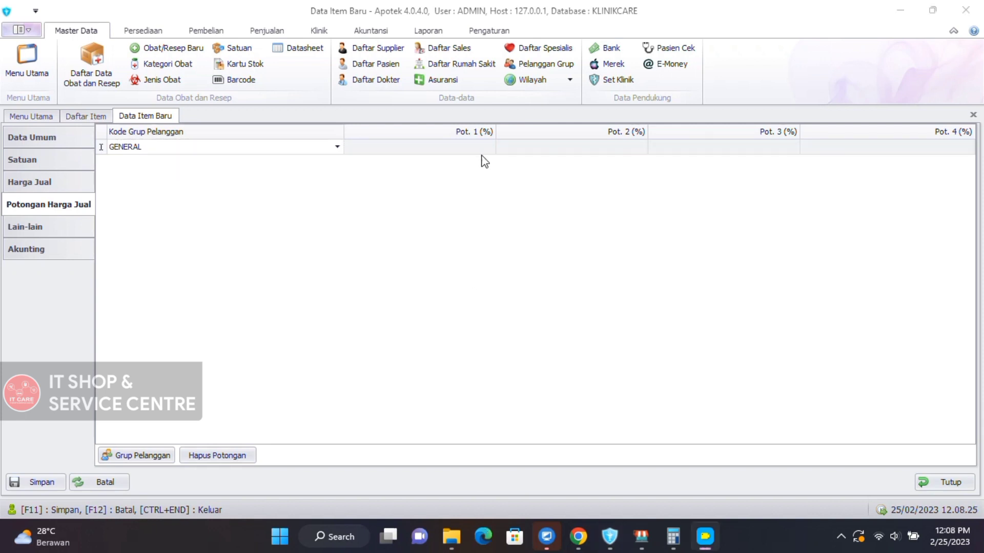
pyautogui.click(479, 149)
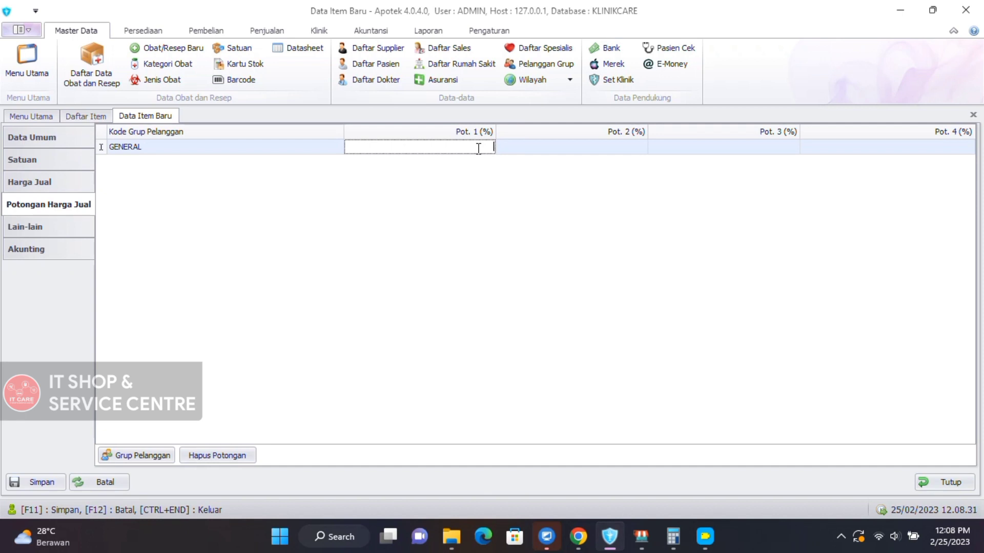
pyautogui.write('2')
pyautogui.click(563, 152)
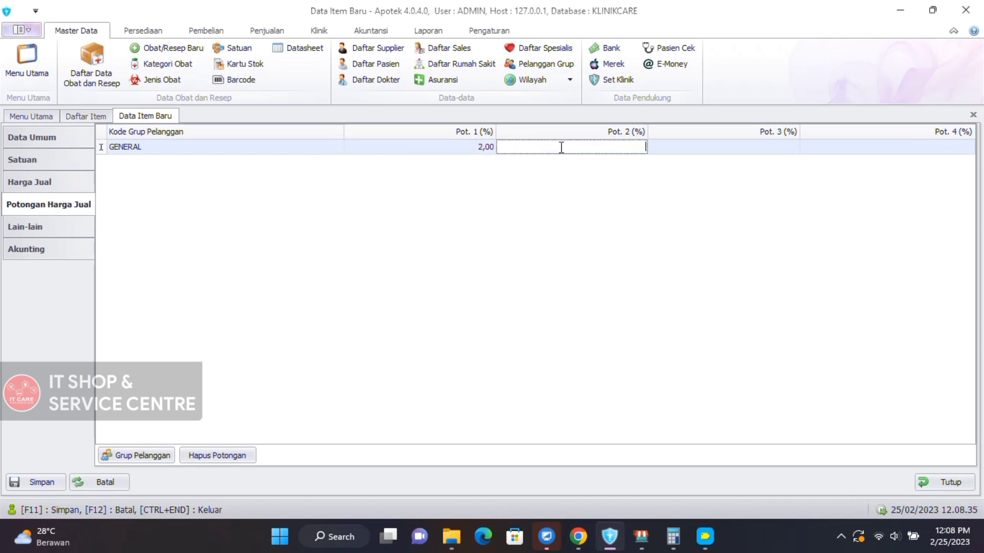
pyautogui.click(660, 153)
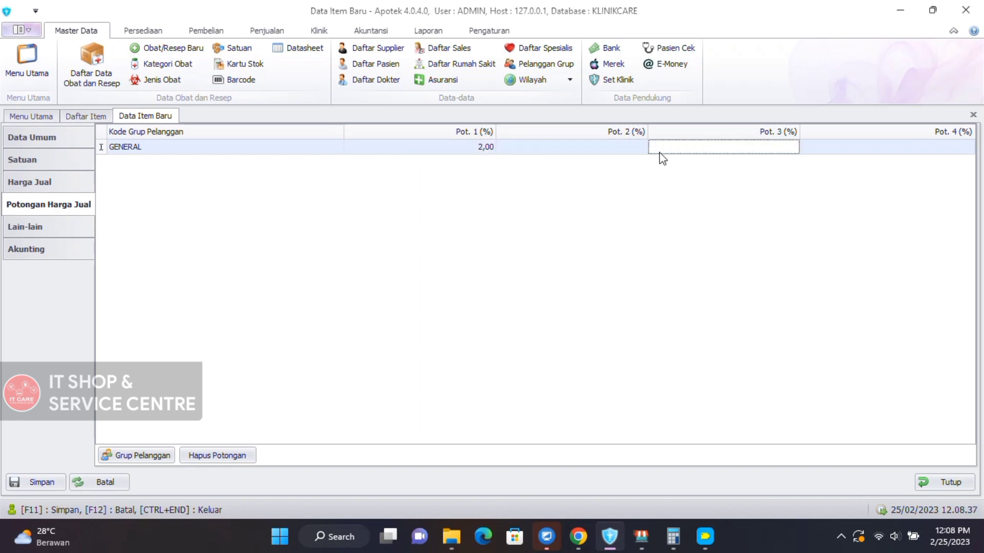
pyautogui.click(481, 148)
pyautogui.write('0')
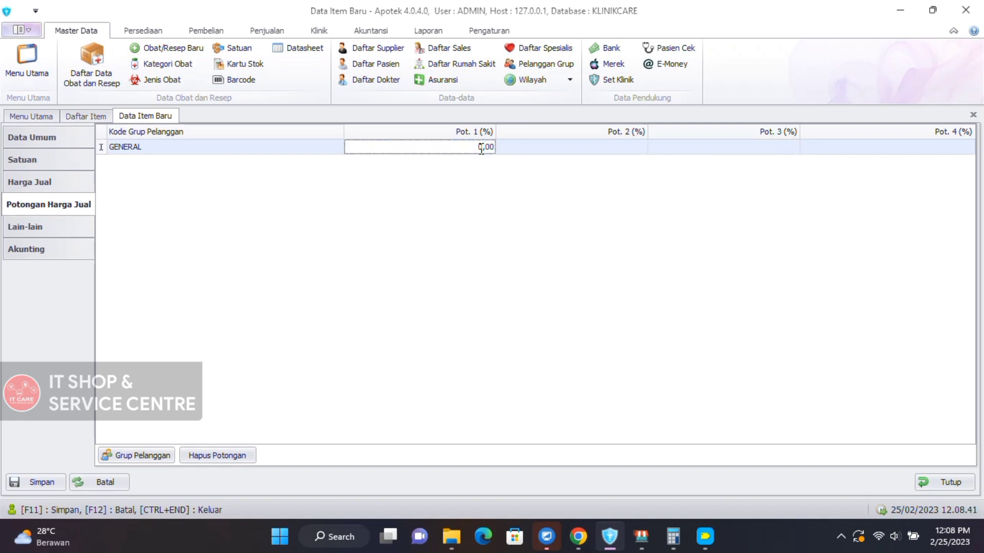
pyautogui.click(57, 227)
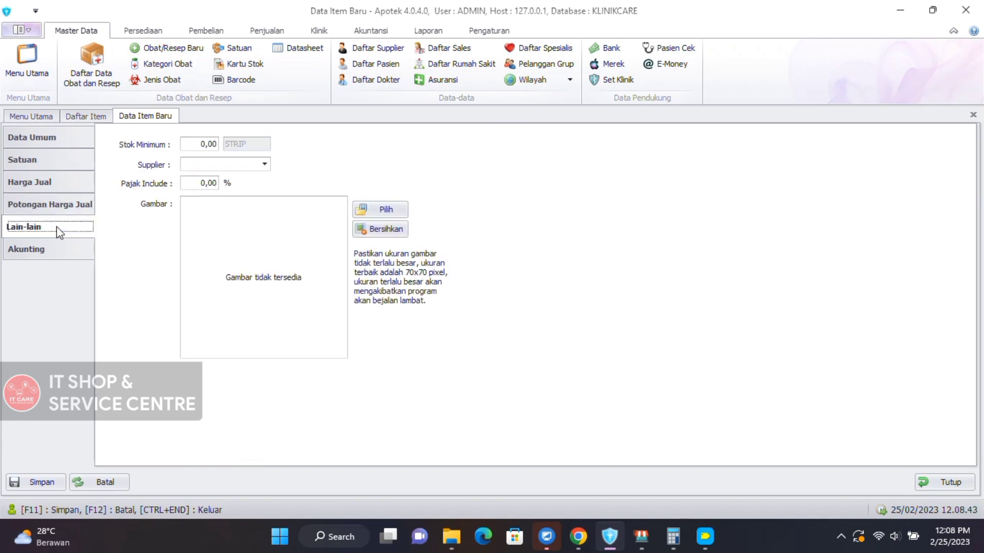
# Set minimum stock to 10 STRIP, leave Supplier blank, and set Pajak Include to 11%.
pyautogui.click(206, 146)
pyautogui.click(205, 145)
pyautogui.write('10')
pyautogui.click(183, 164)
pyautogui.click(265, 164)
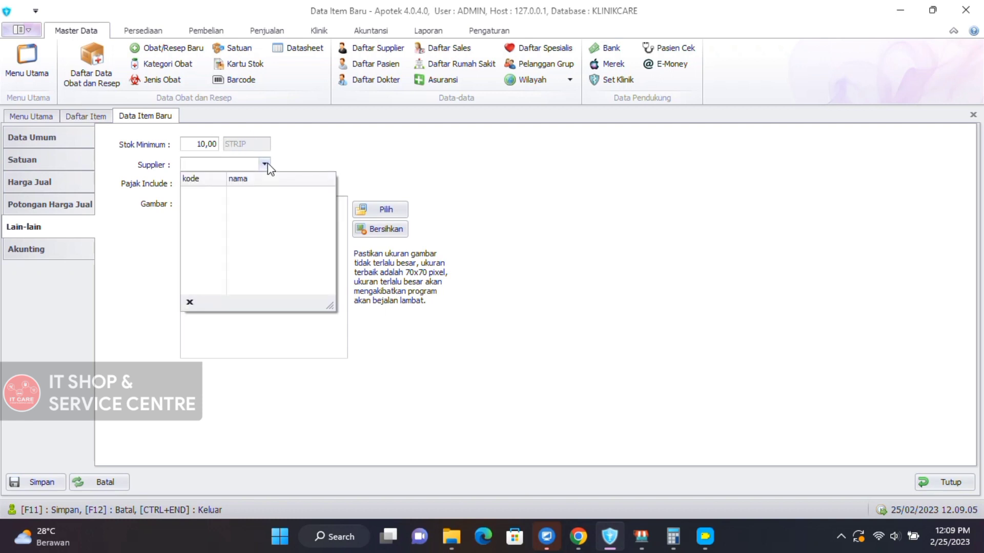
pyautogui.click(265, 164)
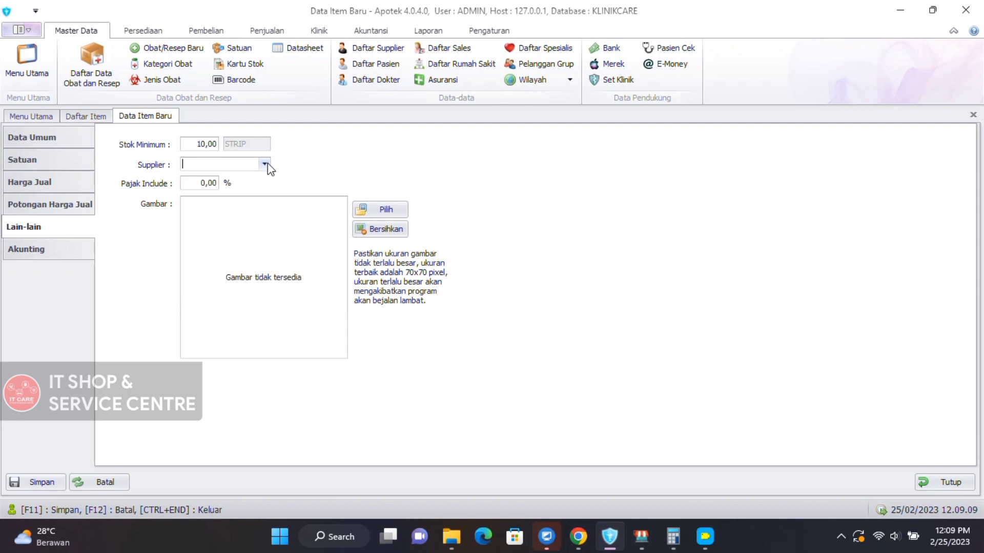
pyautogui.click(204, 187)
pyautogui.press('Right')
pyautogui.write('11')
# Attach the Asam Mefenamat photo from Downloads as the item image, then view Akunting.
pyautogui.click(388, 214)
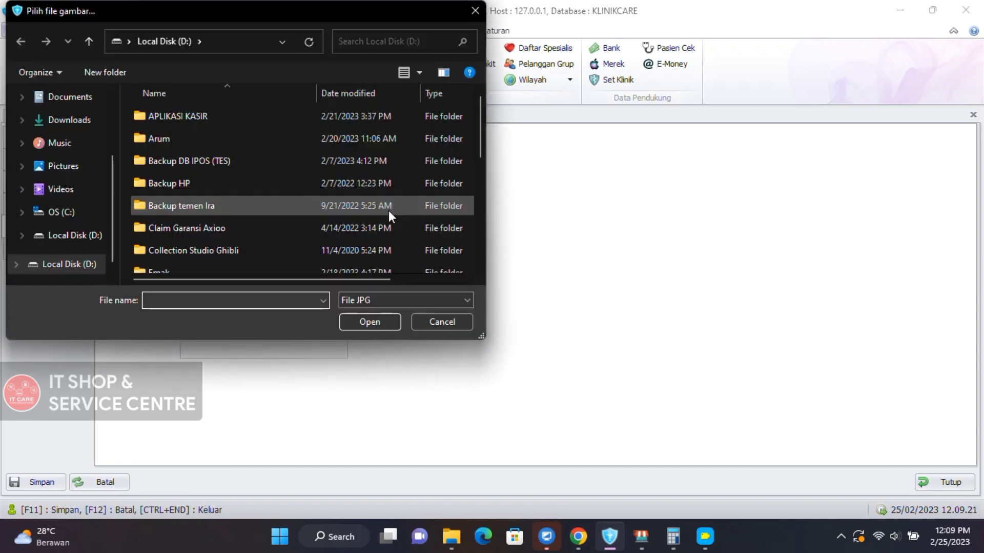
pyautogui.click(76, 118)
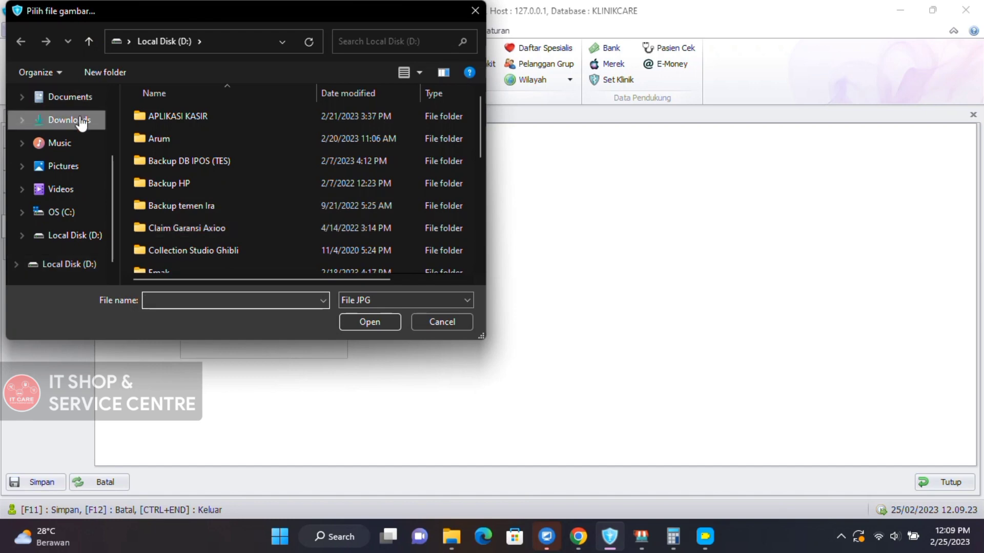
pyautogui.doubleClick(182, 149)
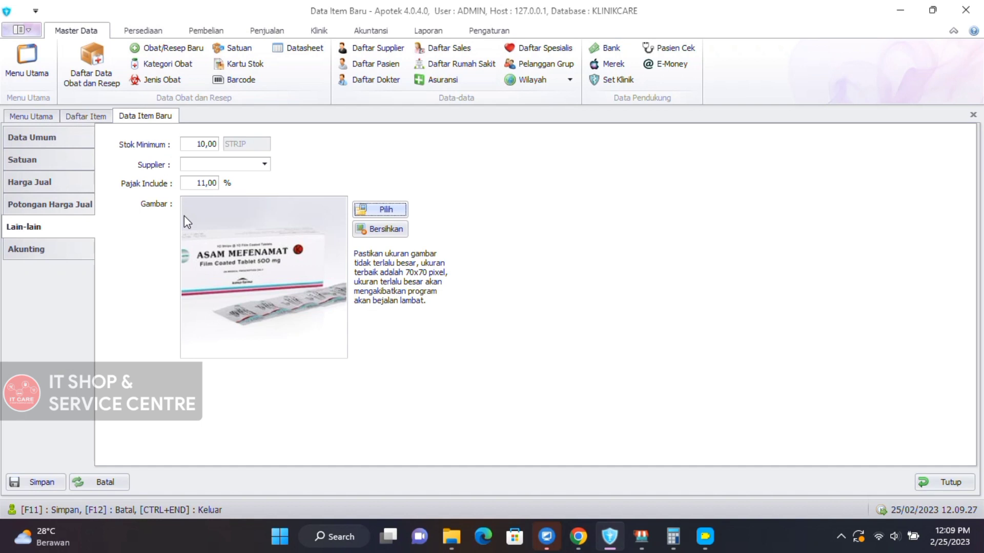
pyautogui.click(59, 256)
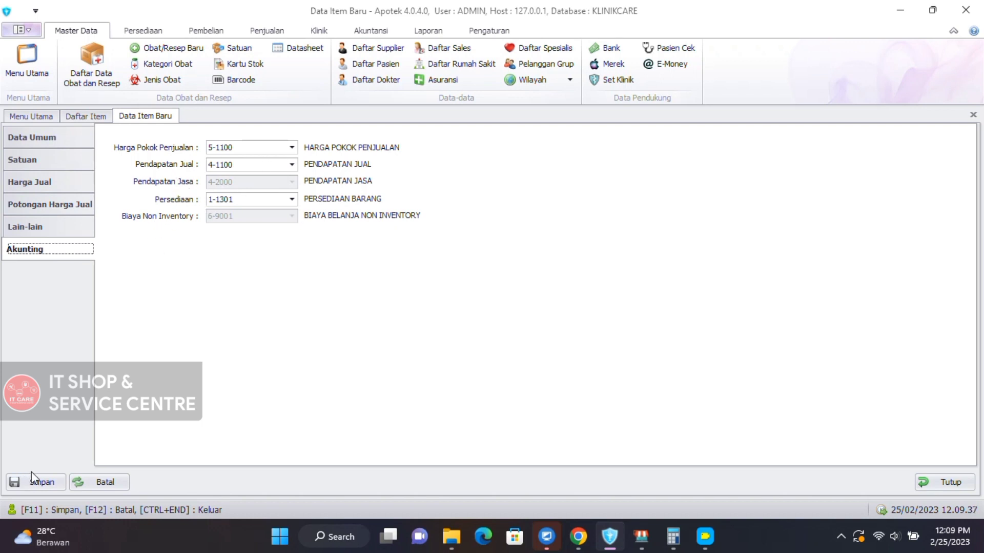
# Save item KC 0001 and choose Selesai Input Data Item to finish entry.
pyautogui.click(38, 484)
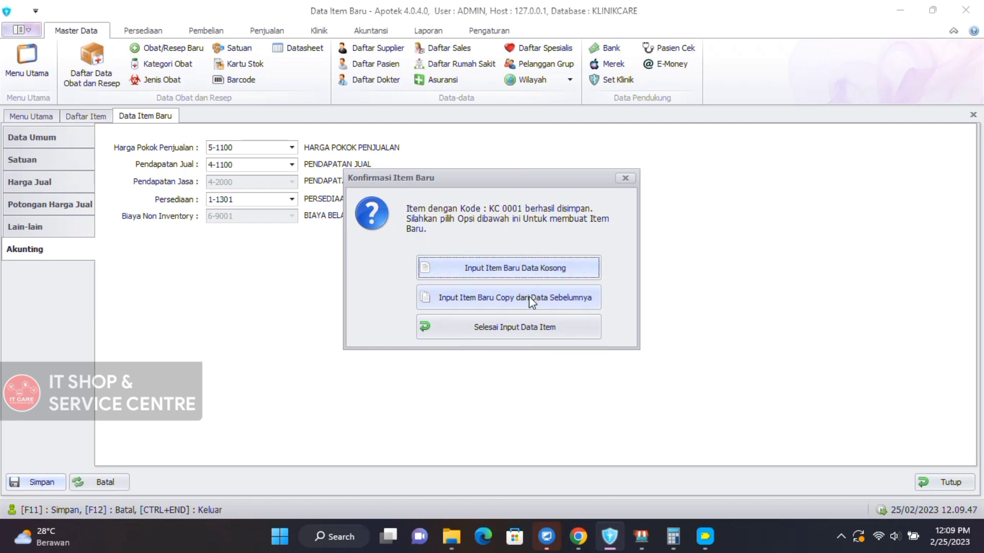
pyautogui.click(510, 332)
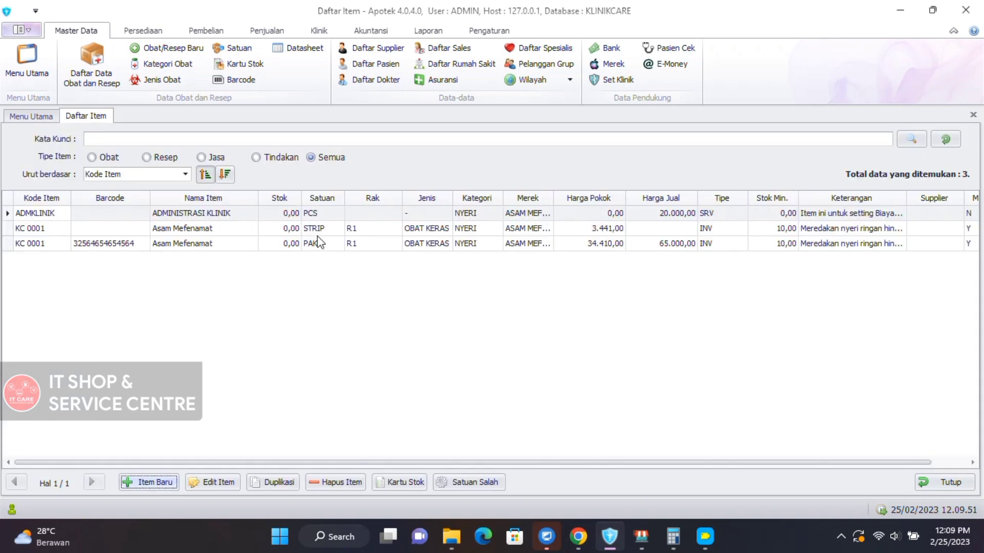
# Compare Asam Mefenamat's STRIP and PAK rows, then open the STRIP entry KC 0001 in Edit Item.
pyautogui.click(318, 229)
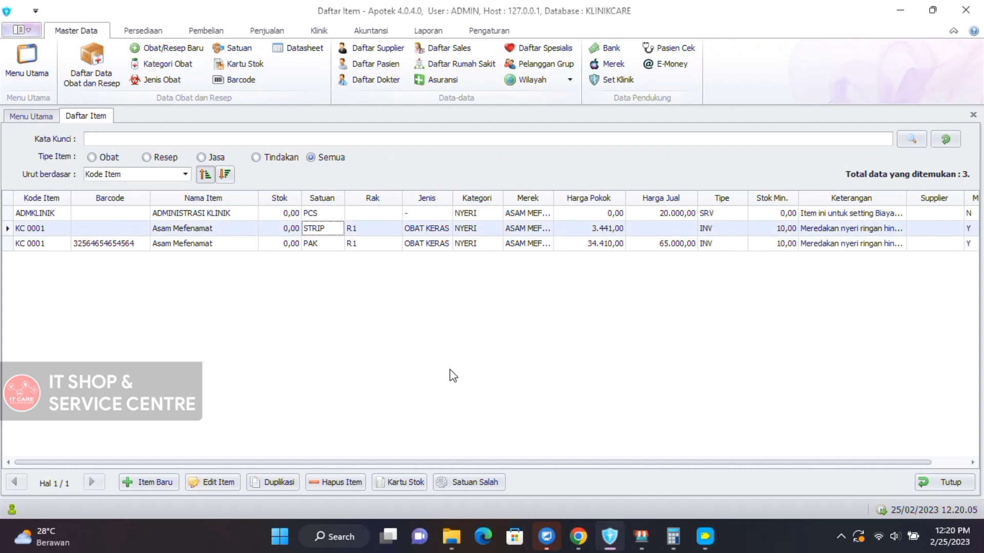
pyautogui.click(236, 246)
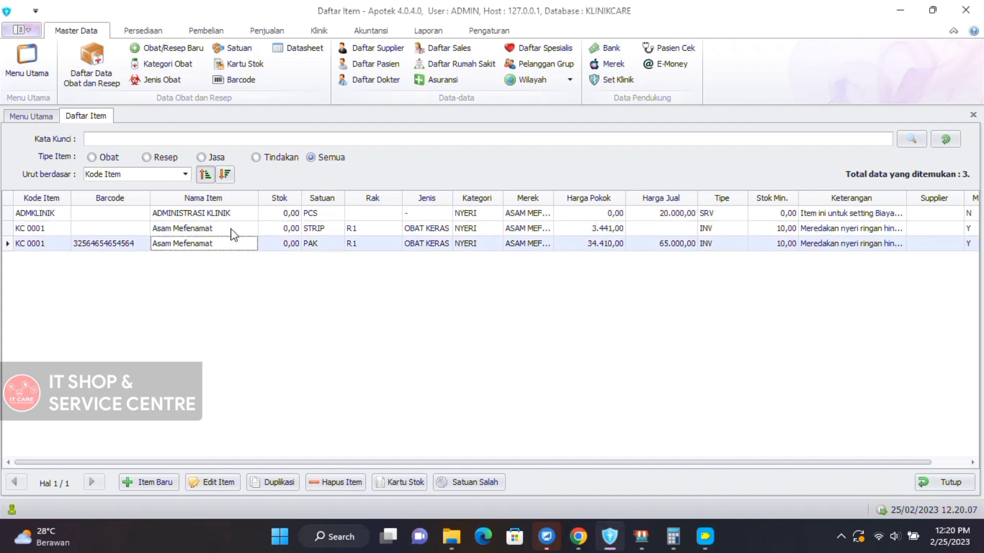
pyautogui.click(231, 229)
pyautogui.click(233, 246)
pyautogui.click(256, 231)
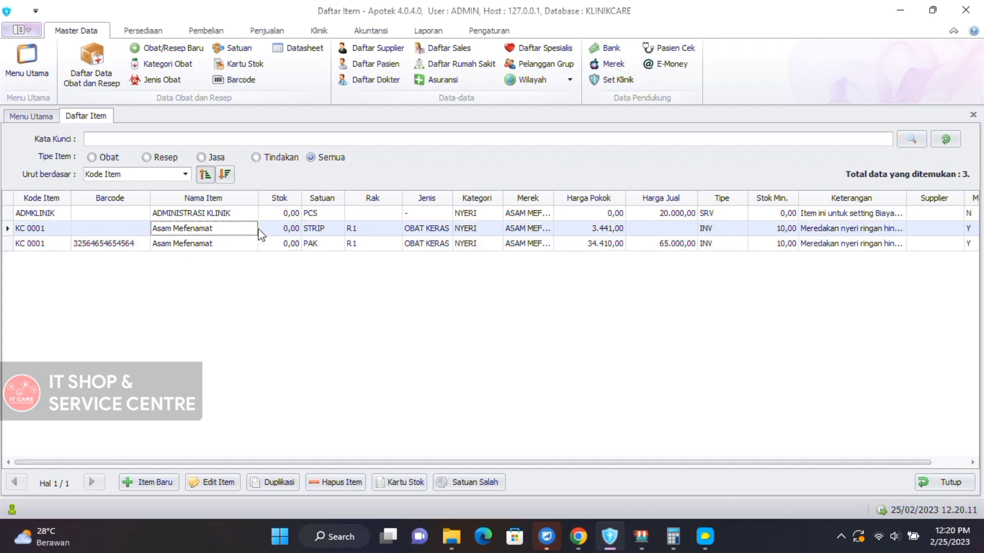
pyautogui.click(207, 482)
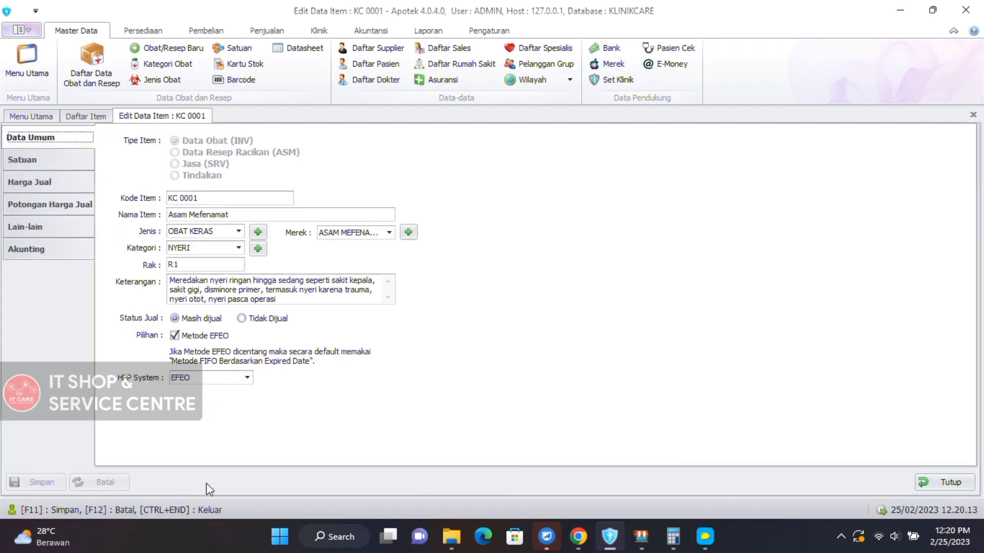
# Review KC 0001's selling prices (PAK 65.000,00, PCS 7.000,00) and go back to Daftar Item.
pyautogui.click(44, 187)
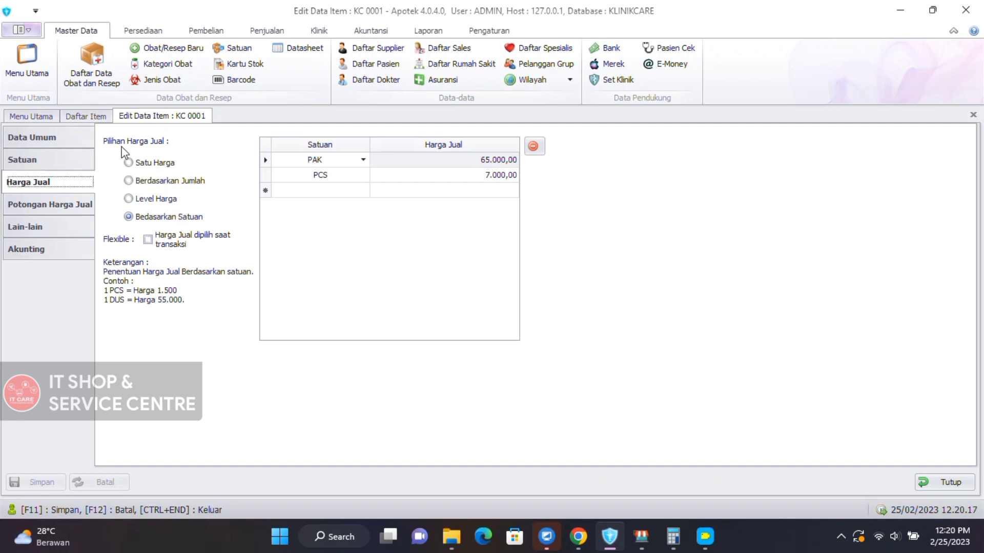
pyautogui.click(74, 122)
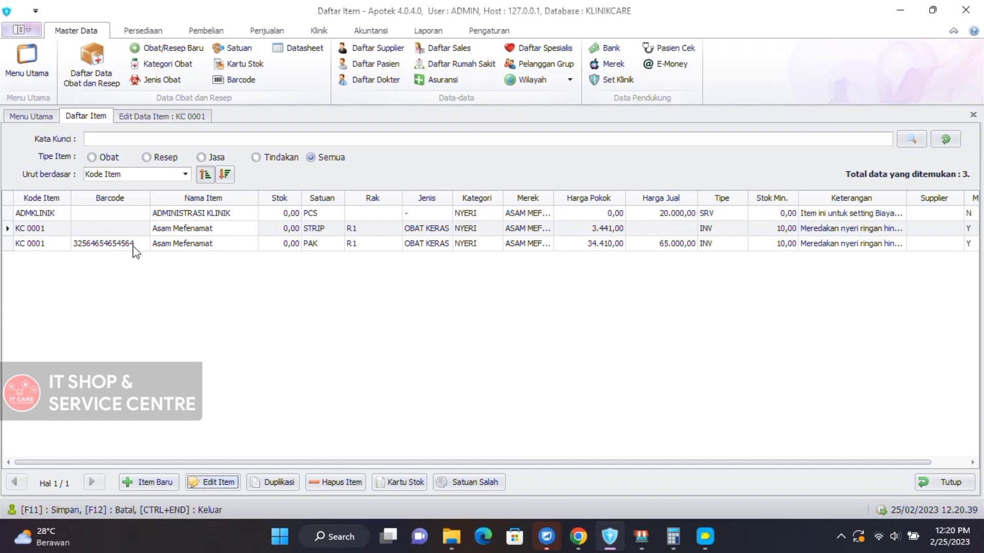
# Reopen and close the KC 0001 editor, then start a blank new item and close it.
pyautogui.click(208, 483)
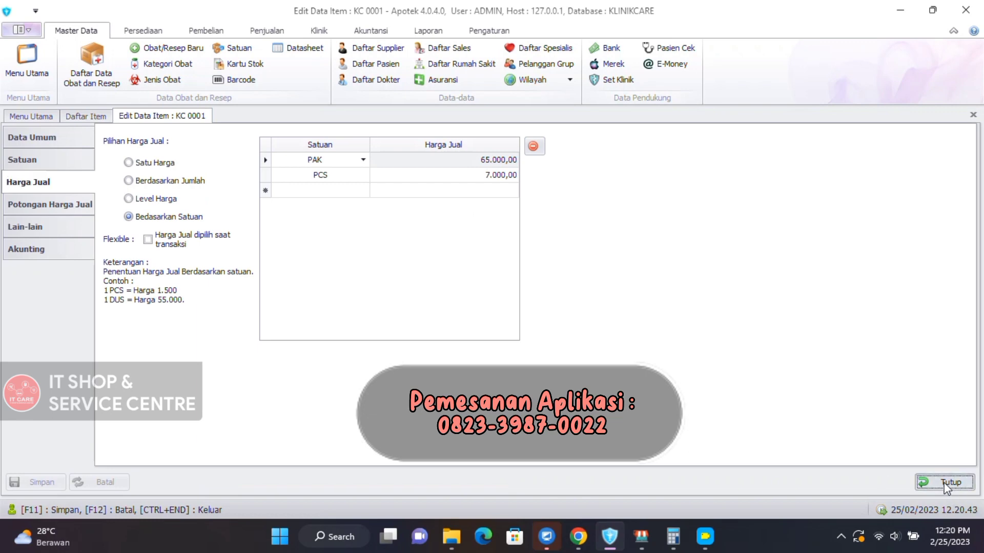
pyautogui.click(946, 484)
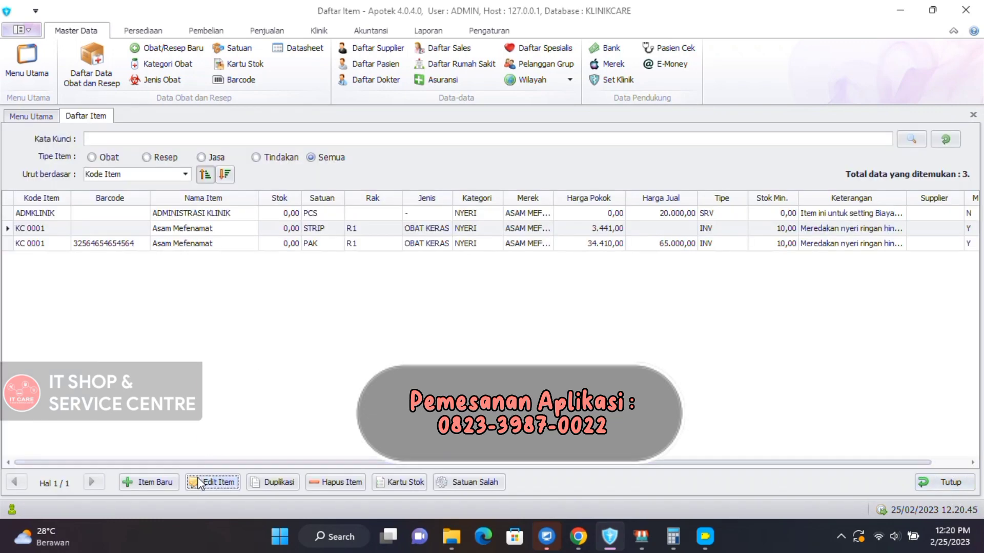
pyautogui.click(160, 483)
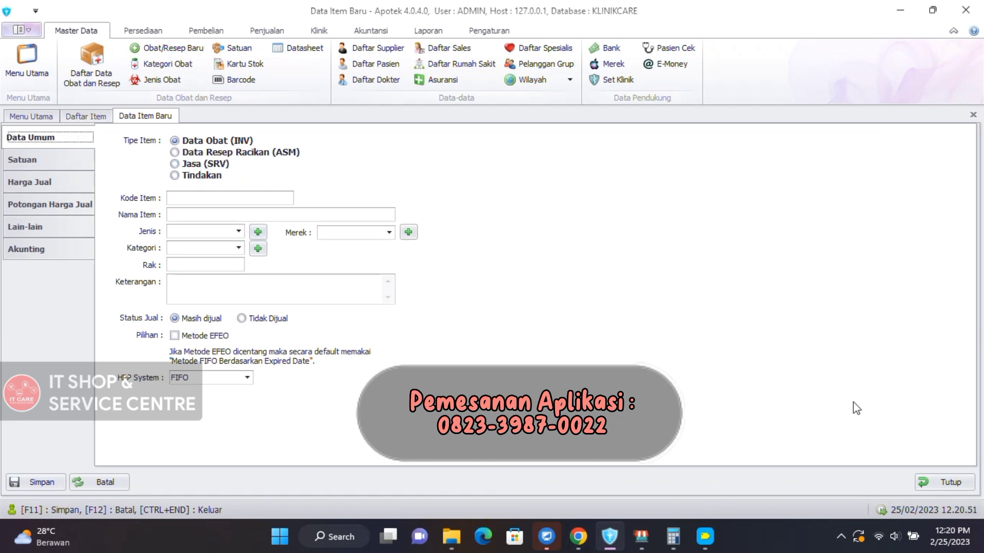
pyautogui.click(926, 483)
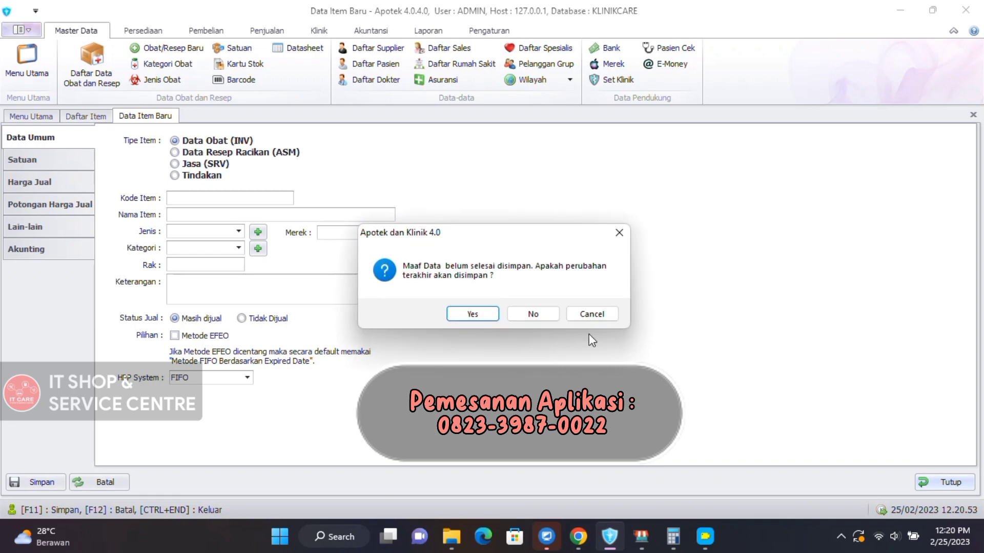